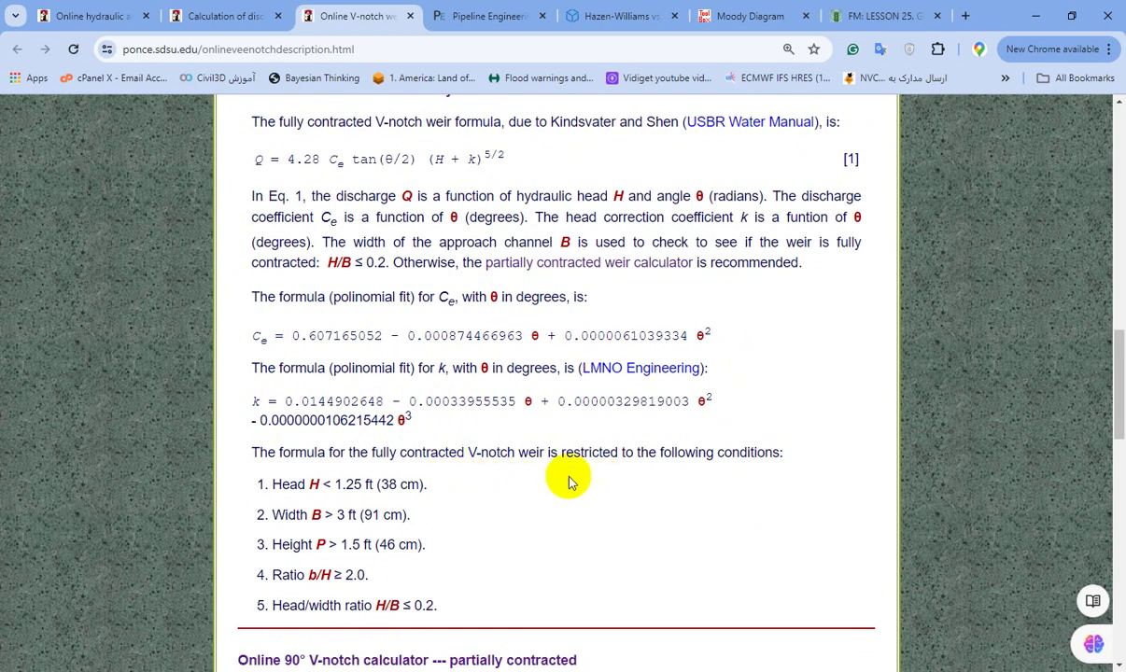
- Return to the fully contracted V-notch weir calculator, select SI (metric) units and set the head H to 1.5
{"action": "scroll", "coordinate": [585, 477], "scroll_direction": "down", "scroll_amount": 1}
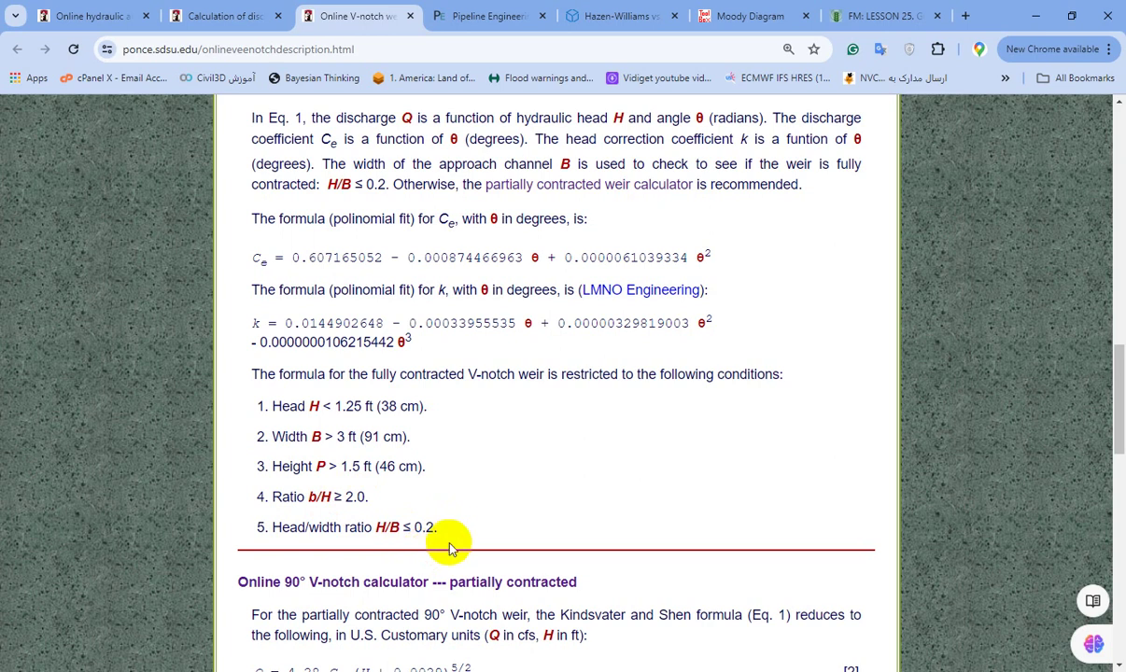
{"action": "left_click", "coordinate": [219, 15]}
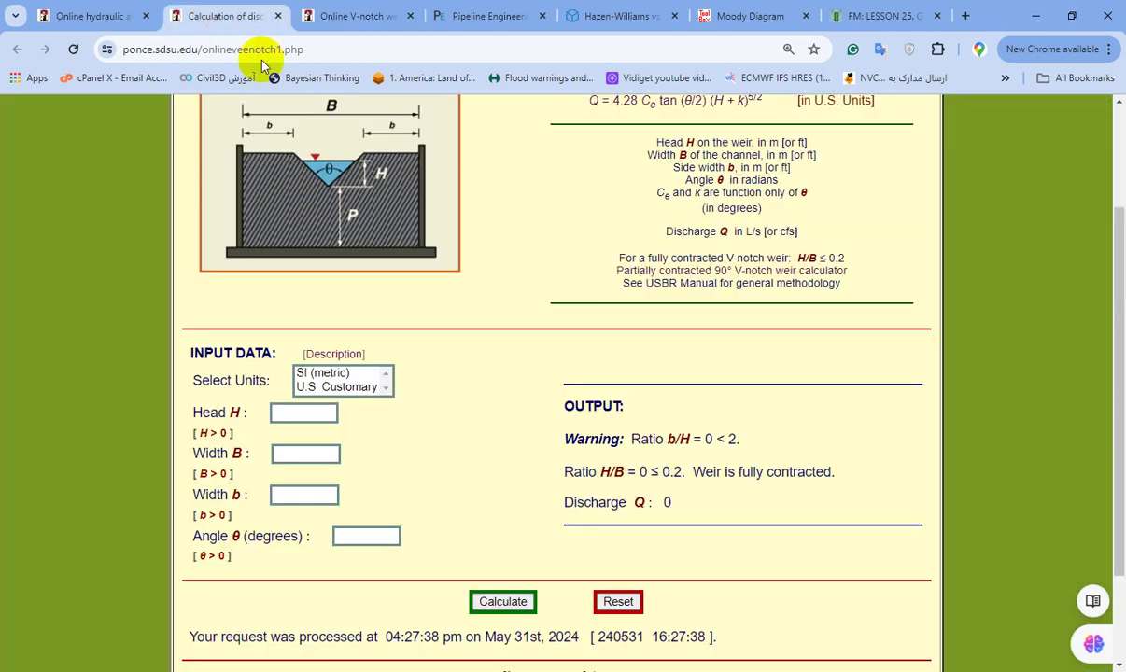
{"action": "left_click", "coordinate": [329, 374]}
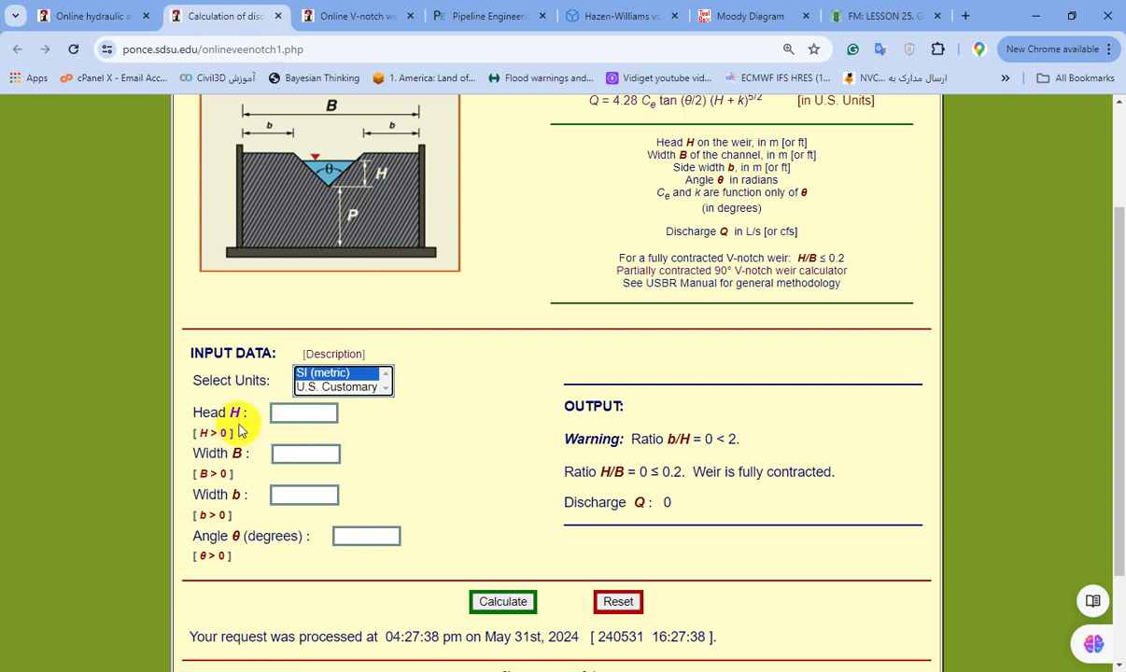
{"action": "left_click", "coordinate": [288, 414]}
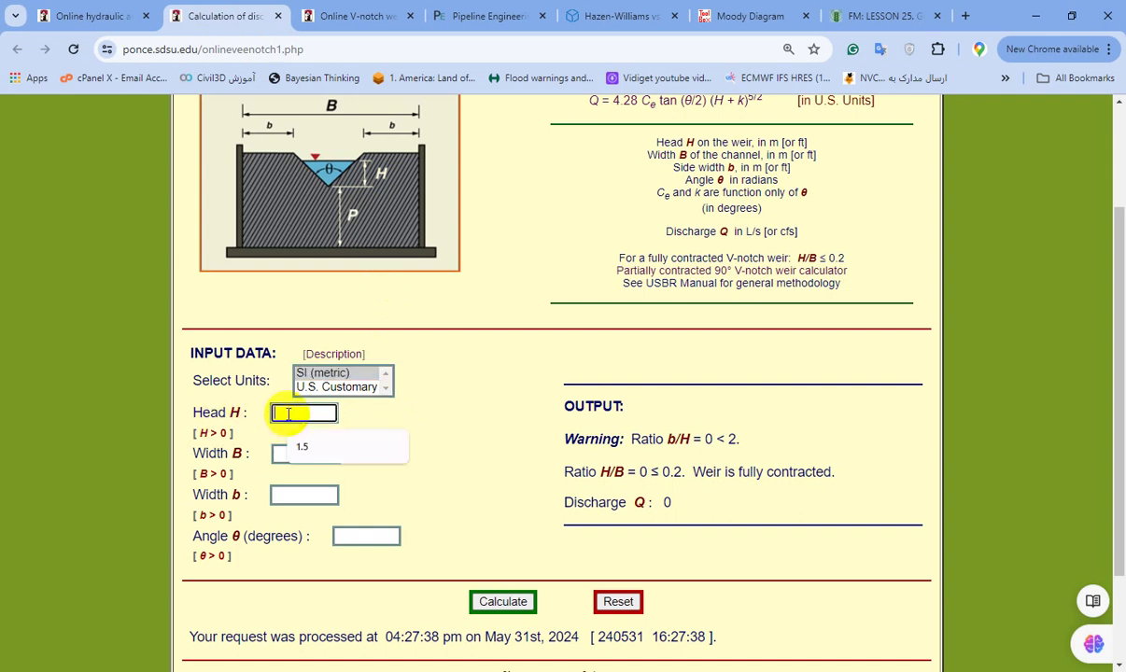
{"action": "left_click", "coordinate": [308, 449]}
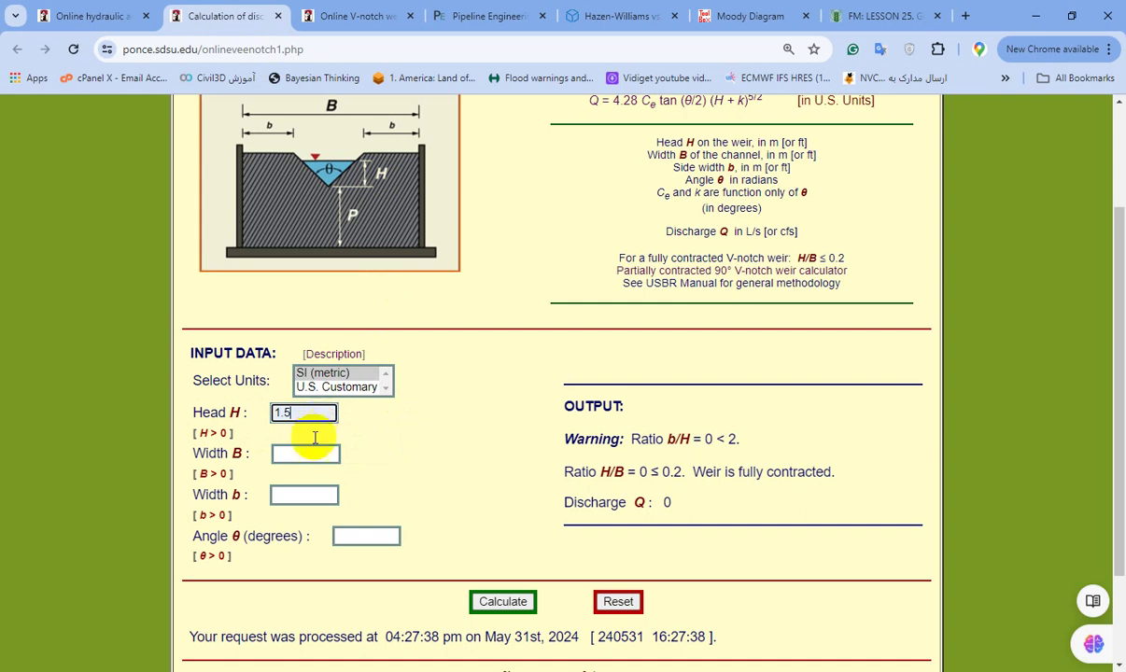
- Set the channel width B to 20 and the side width b to 3 for the fully contracted weir
{"action": "scroll", "coordinate": [374, 455], "scroll_direction": "up", "scroll_amount": 1}
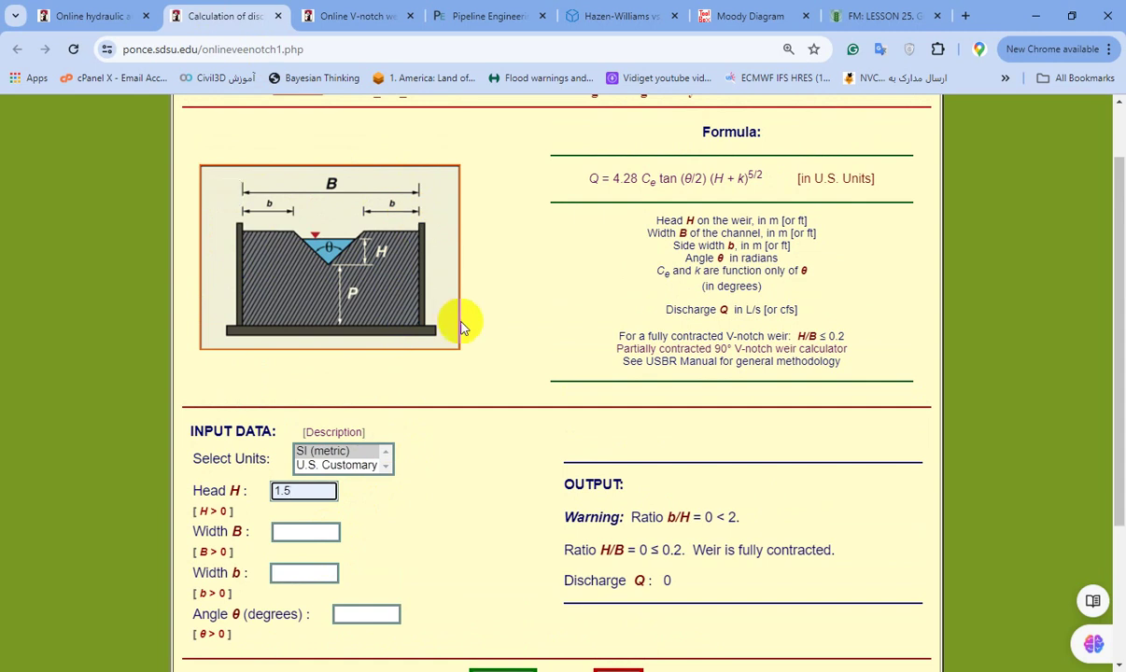
{"action": "scroll", "coordinate": [428, 354], "scroll_direction": "down", "scroll_amount": 1}
{"action": "left_click", "coordinate": [314, 453]}
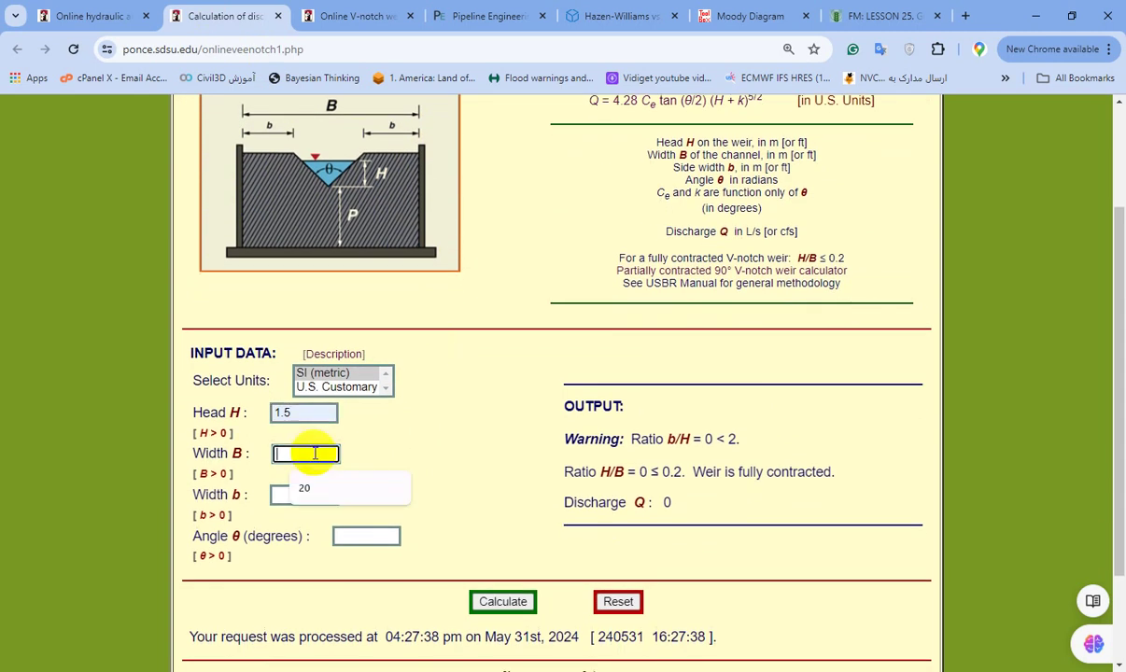
{"action": "left_click", "coordinate": [323, 488]}
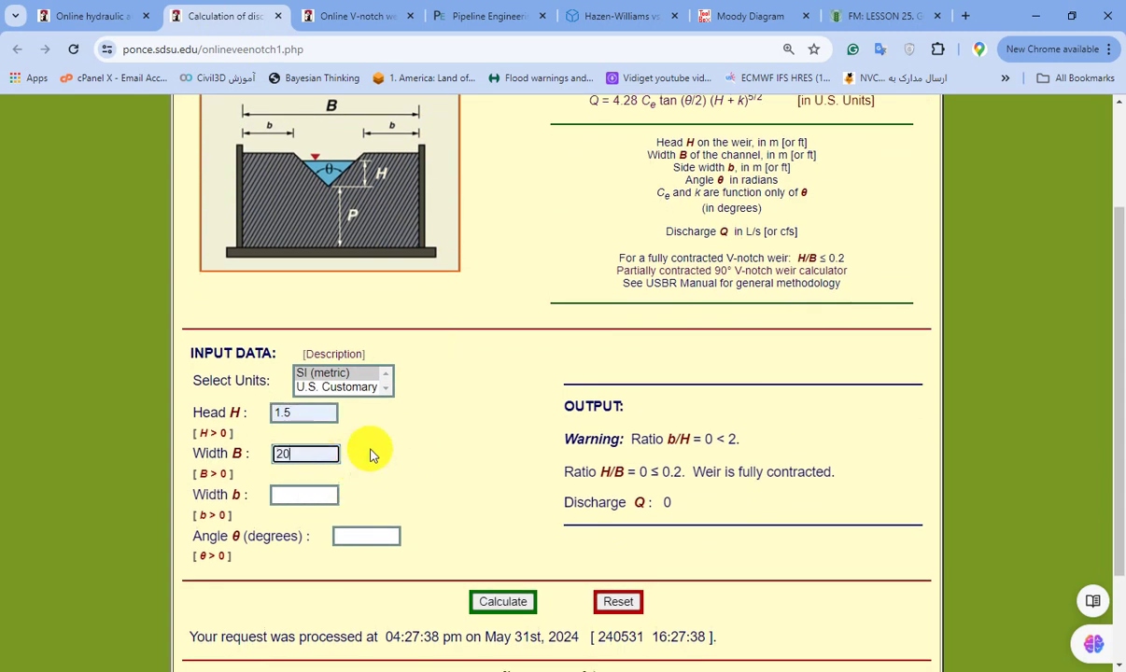
{"action": "scroll", "coordinate": [336, 448], "scroll_direction": "up", "scroll_amount": 2}
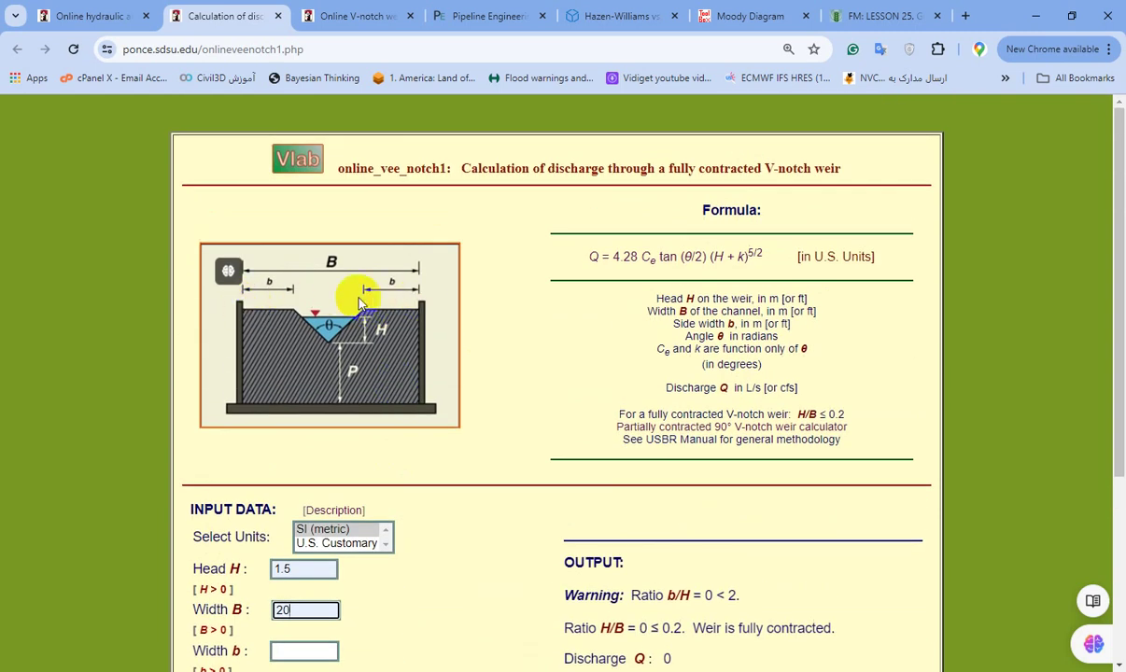
{"action": "scroll", "coordinate": [393, 420], "scroll_direction": "down", "scroll_amount": 2}
{"action": "left_click", "coordinate": [292, 495]}
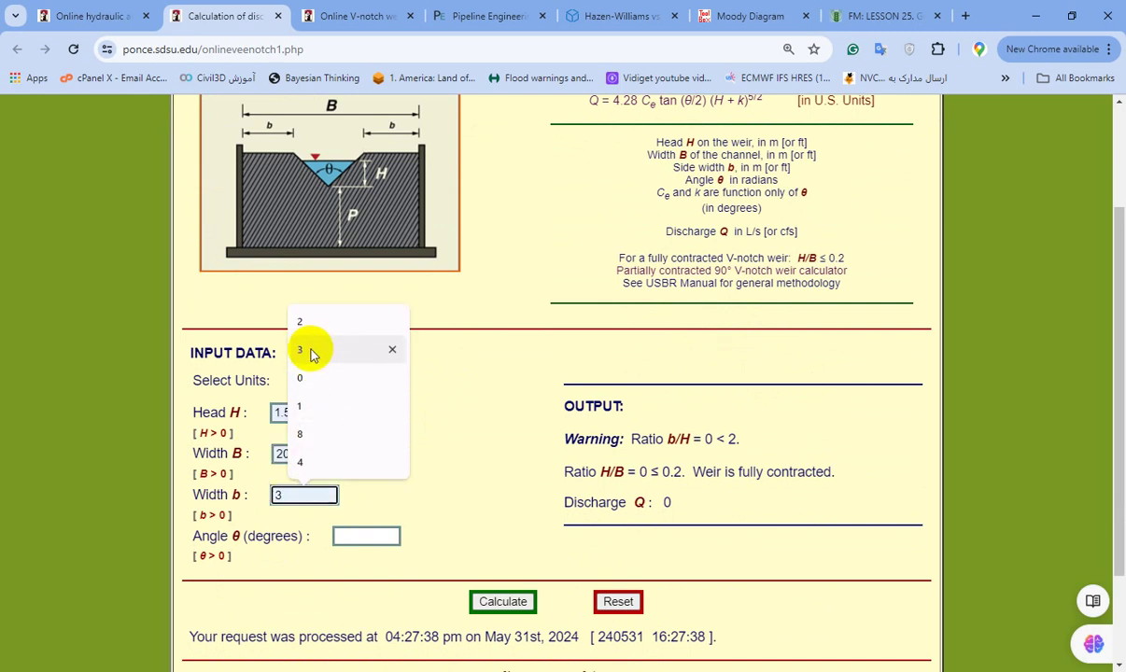
{"action": "left_click", "coordinate": [311, 352]}
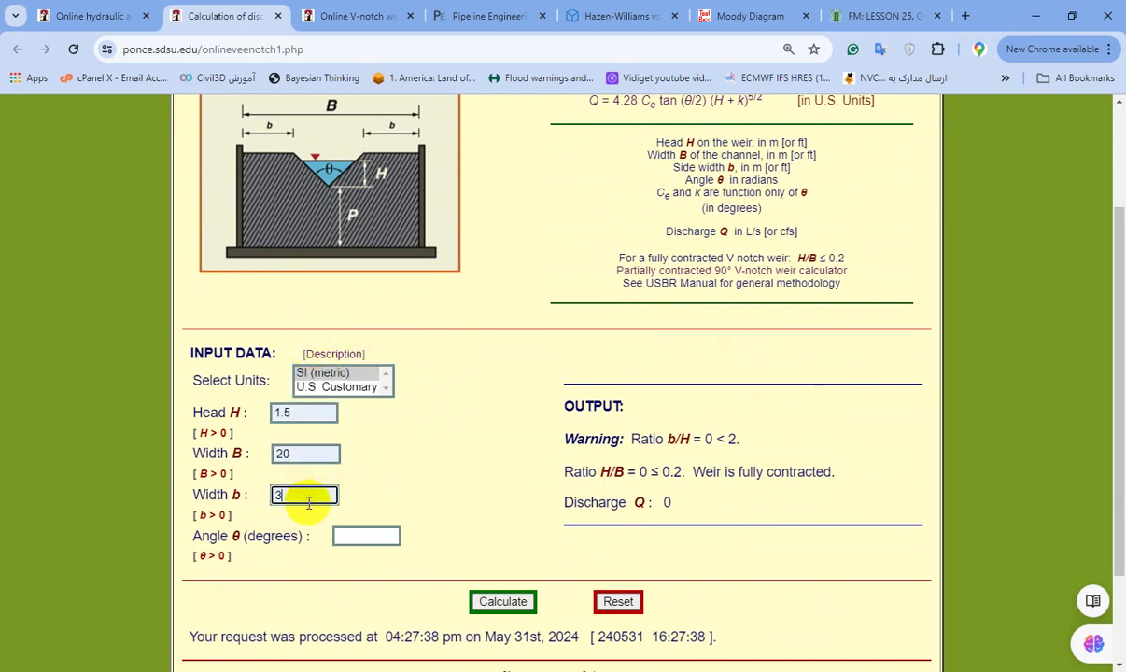
- Set the notch angle θ to 45 degrees and calculate the discharge through the fully contracted weir
{"action": "scroll", "coordinate": [364, 495], "scroll_direction": "down", "scroll_amount": 1}
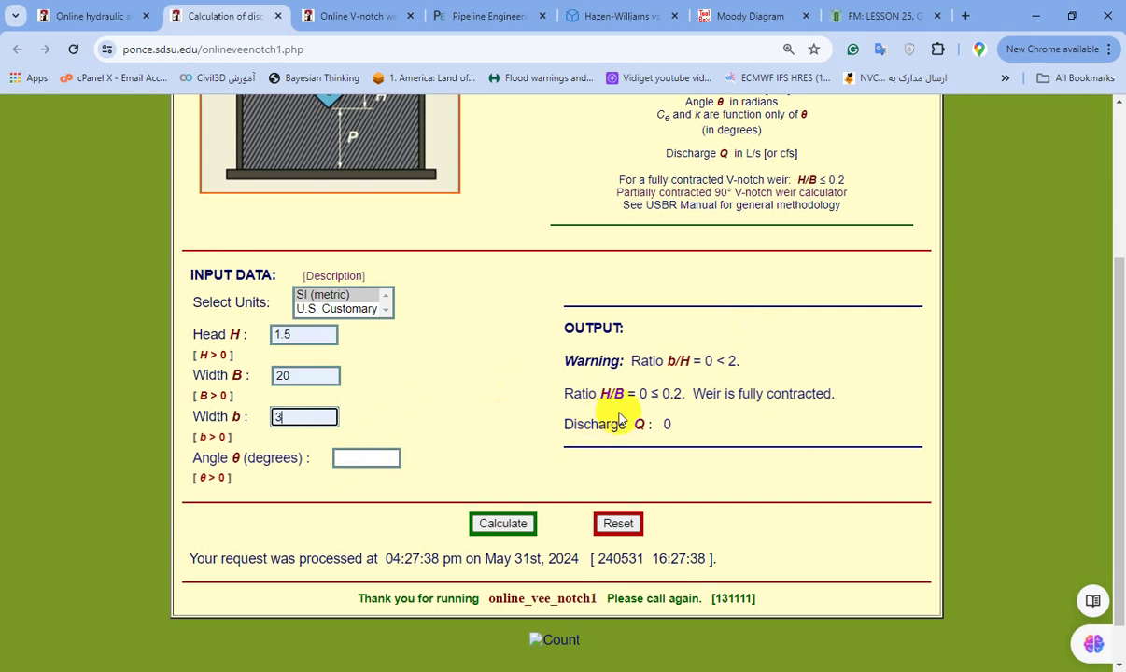
{"action": "left_click", "coordinate": [360, 461]}
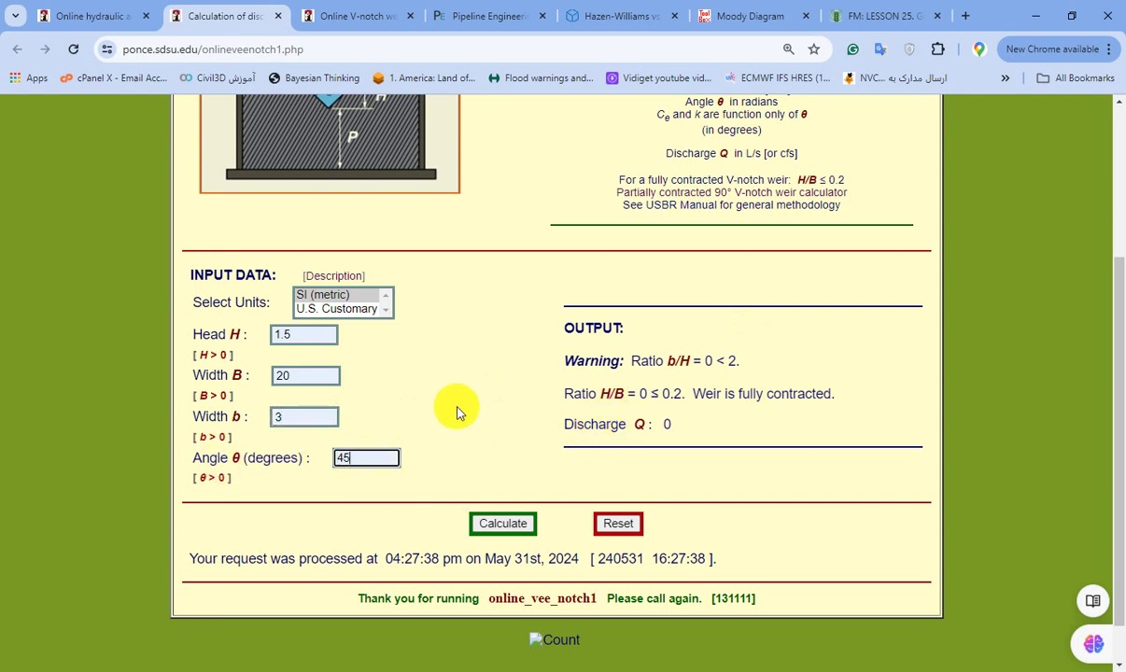
{"action": "scroll", "coordinate": [455, 423], "scroll_direction": "up", "scroll_amount": 1}
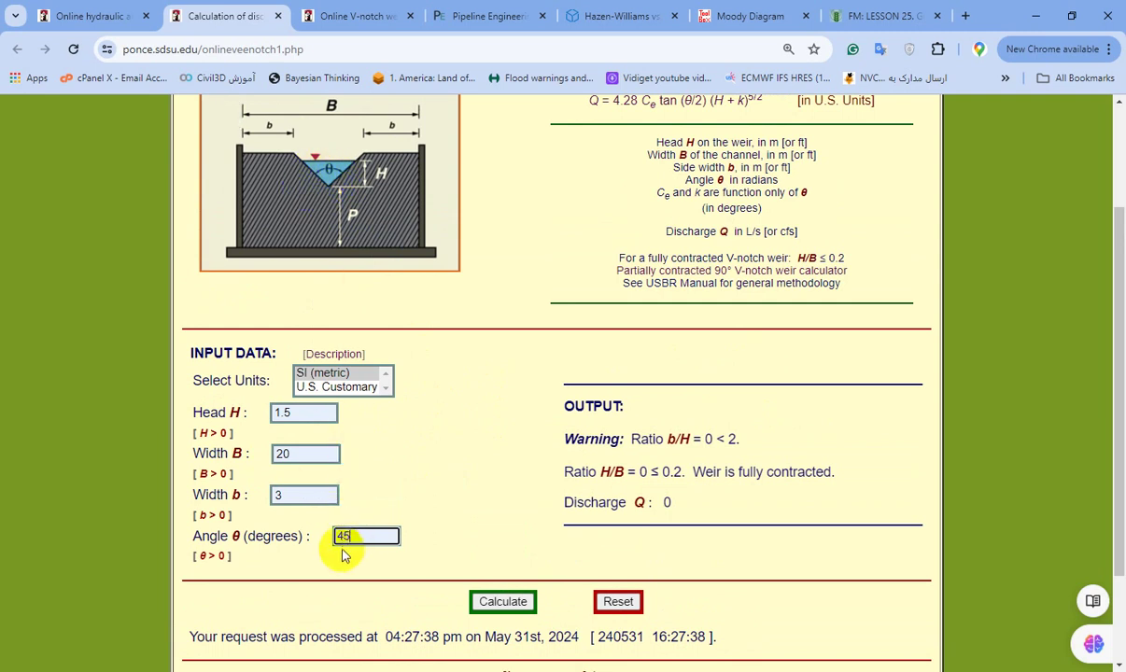
{"action": "left_click", "coordinate": [514, 605]}
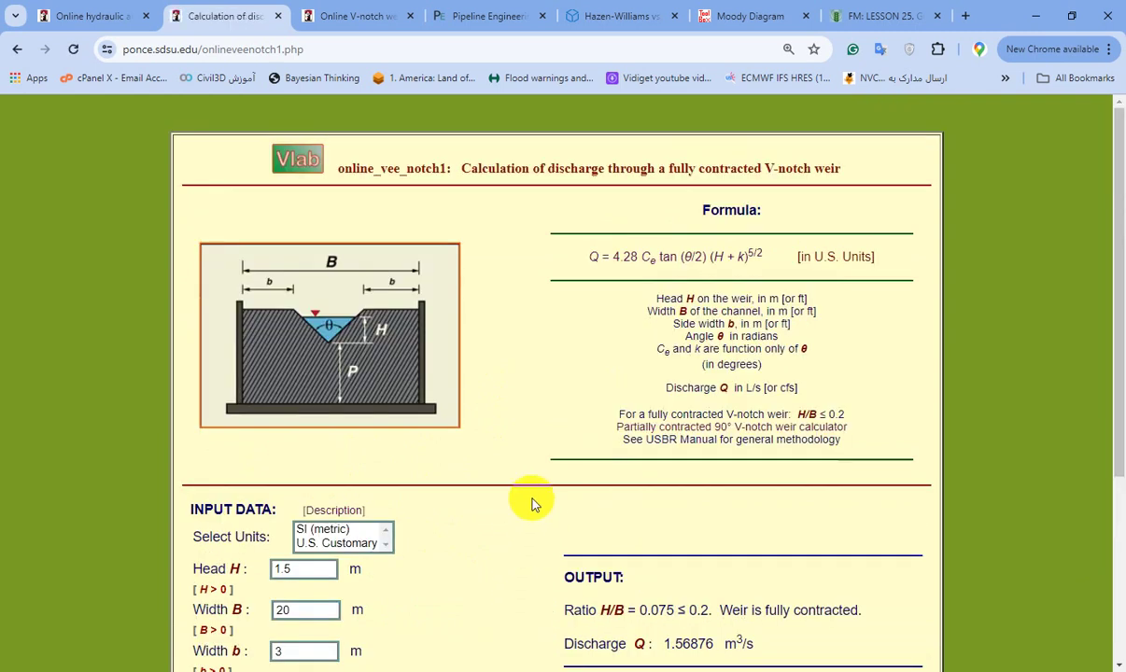
{"action": "scroll", "coordinate": [531, 507], "scroll_direction": "down", "scroll_amount": 2}
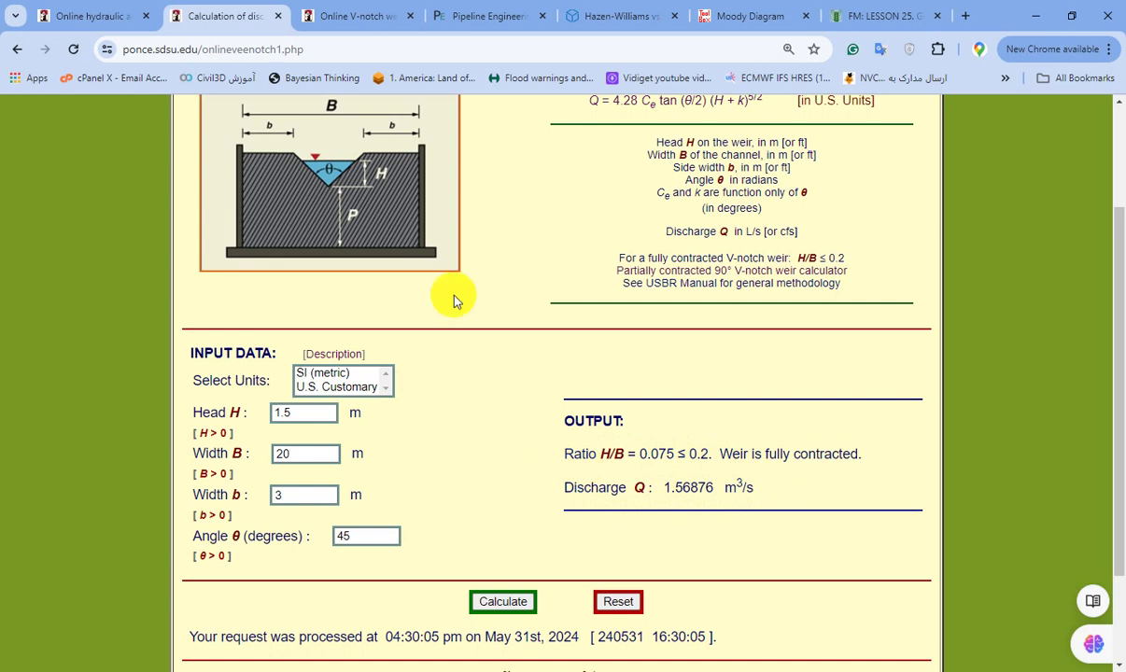
- Close the fully contracted calculator and its description page, and open the 90° V-notch weir - partially contracted calculator in a new tab
{"action": "scroll", "coordinate": [440, 272], "scroll_direction": "up", "scroll_amount": 1}
{"action": "left_click", "coordinate": [279, 18]}
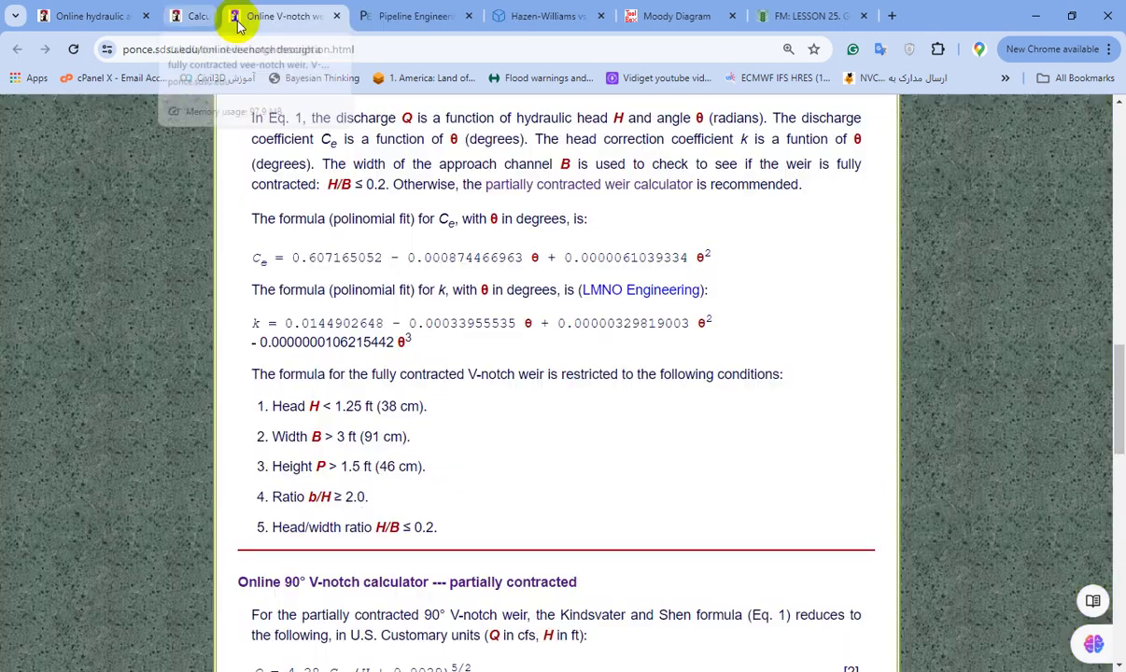
{"action": "left_click", "coordinate": [298, 16]}
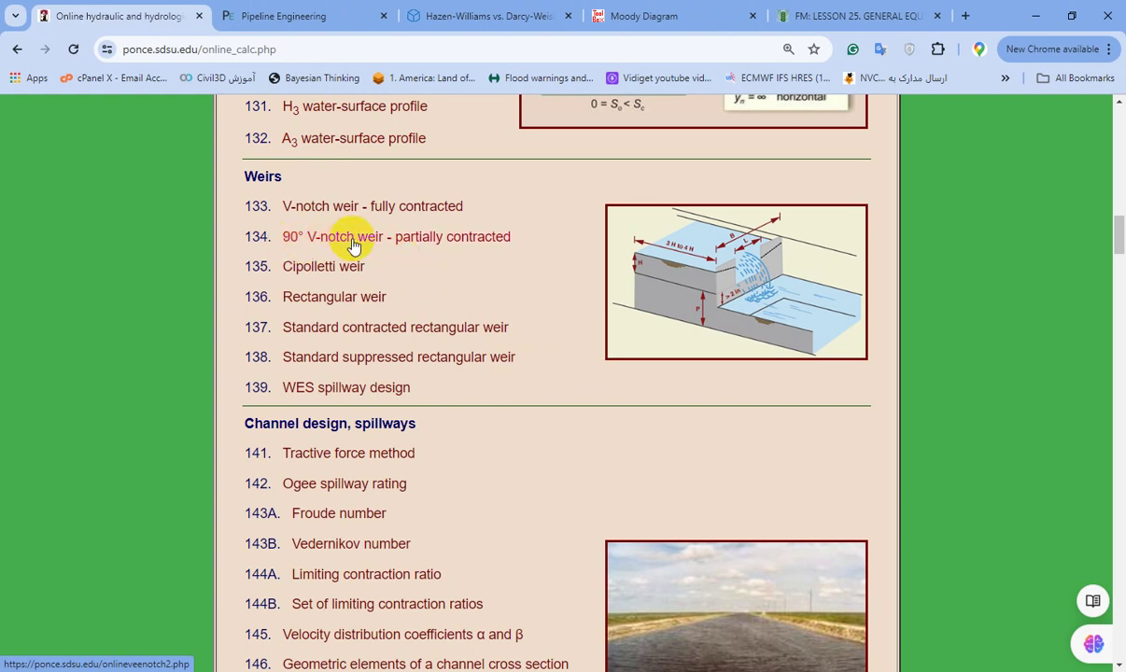
{"action": "middle_click", "coordinate": [461, 241]}
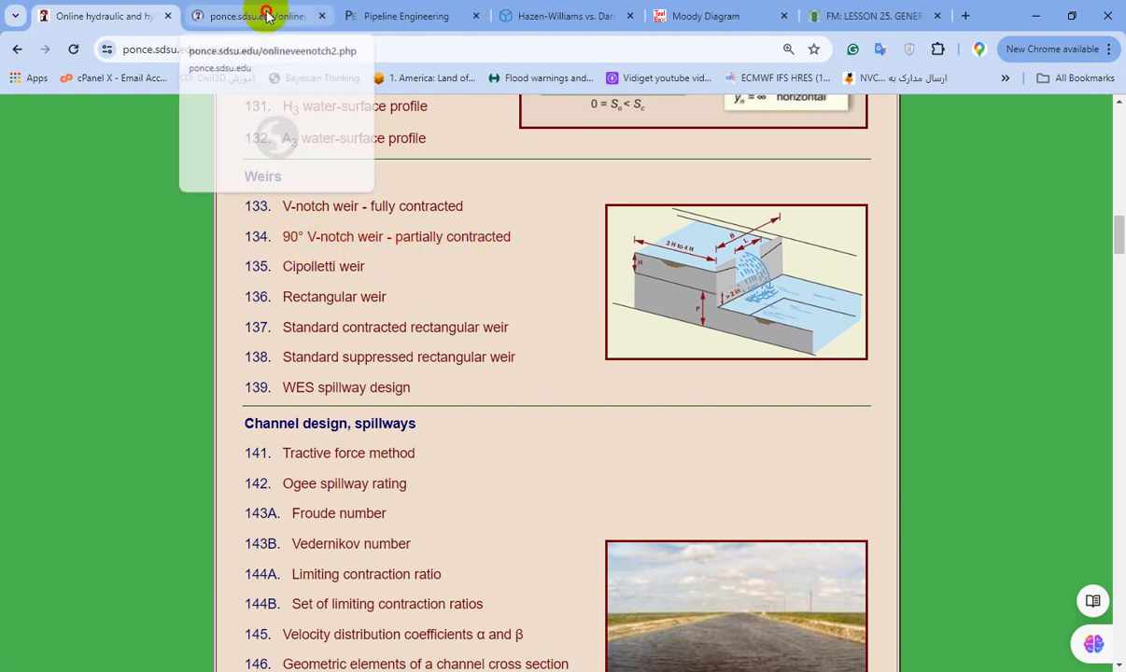
{"action": "left_click", "coordinate": [268, 16]}
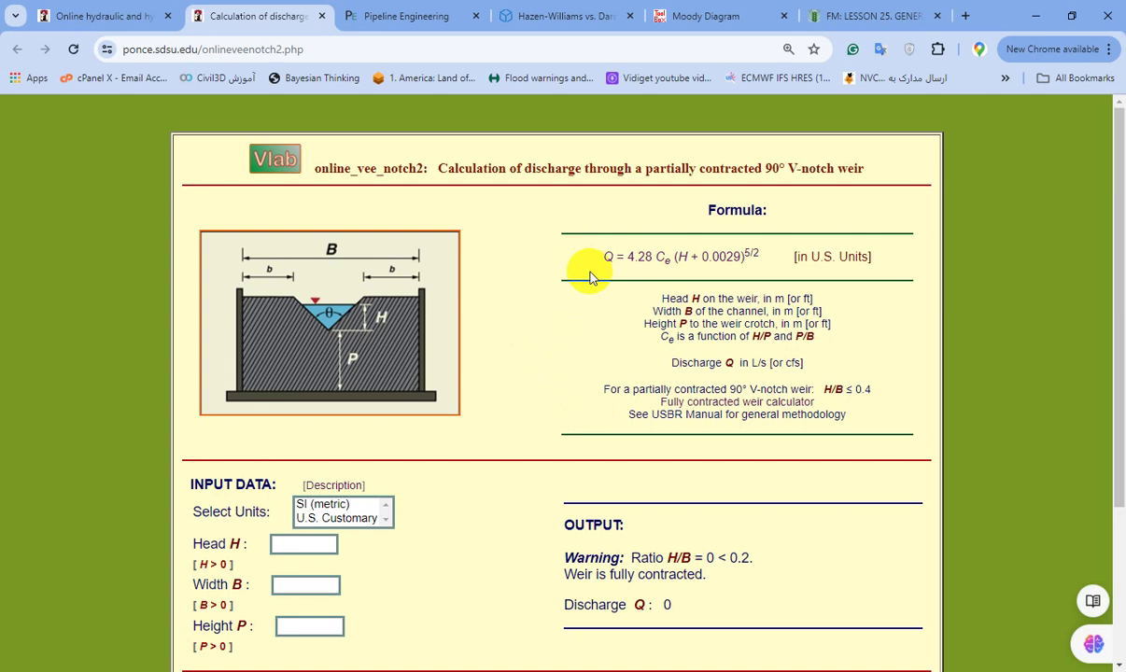
- Select SI (metric) units and set head H to 1.5 and width B to 20 for the partially contracted weir
{"action": "scroll", "coordinate": [560, 345], "scroll_direction": "down", "scroll_amount": 1}
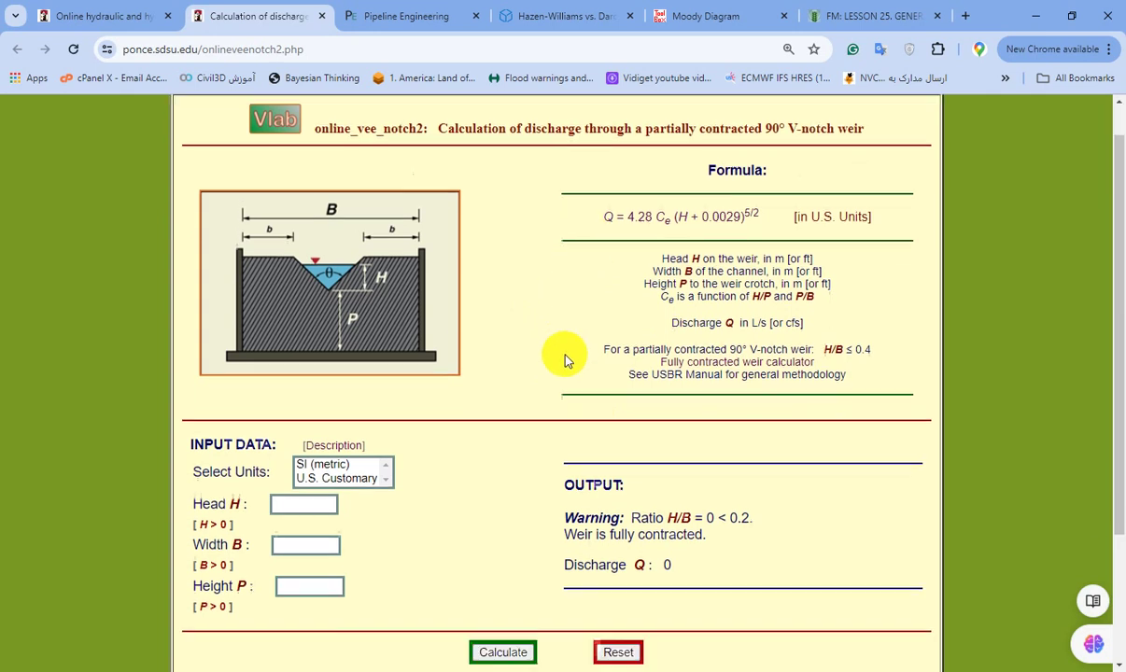
{"action": "left_click", "coordinate": [326, 430]}
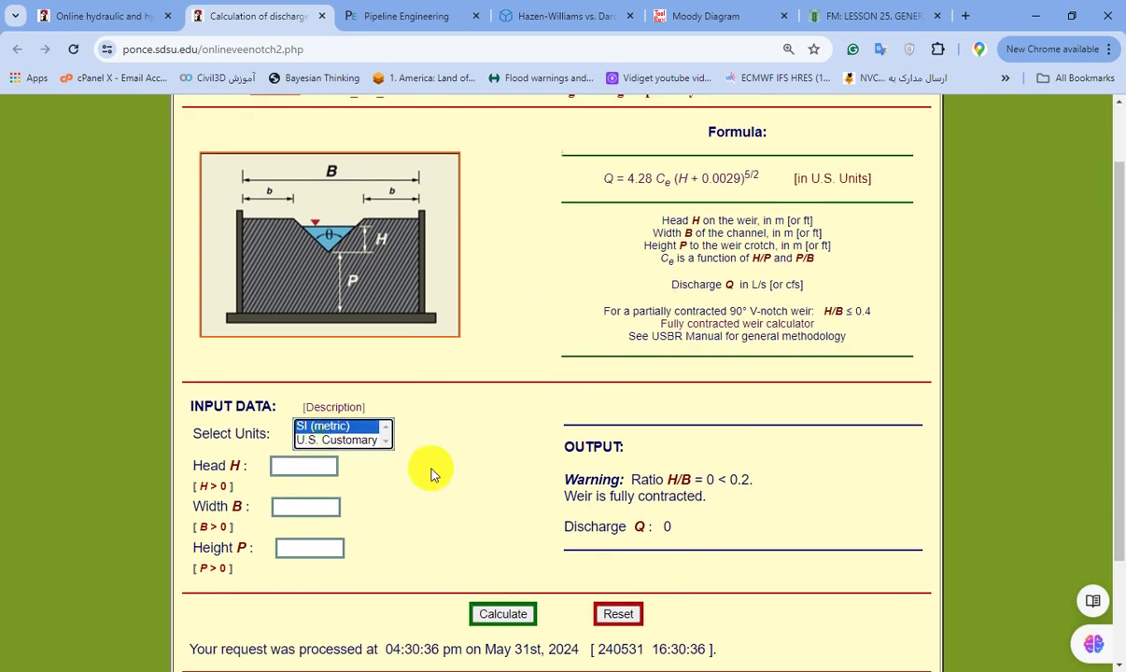
{"action": "scroll", "coordinate": [450, 432], "scroll_direction": "down", "scroll_amount": 1}
{"action": "left_click", "coordinate": [290, 394]}
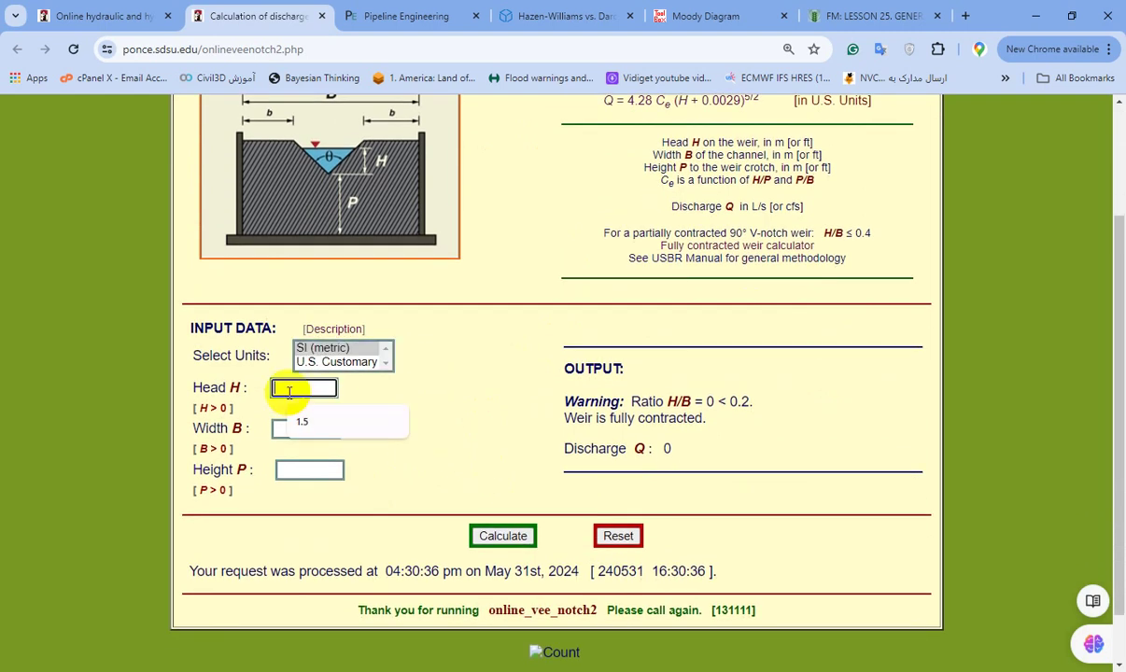
{"action": "left_click", "coordinate": [292, 415]}
{"action": "left_click", "coordinate": [301, 431]}
{"action": "left_click", "coordinate": [308, 461]}
- Set the height P to 3 and calculate the partially contracted weir's discharge, checking the resulting Q value
{"action": "scroll", "coordinate": [364, 344], "scroll_direction": "up", "scroll_amount": 1}
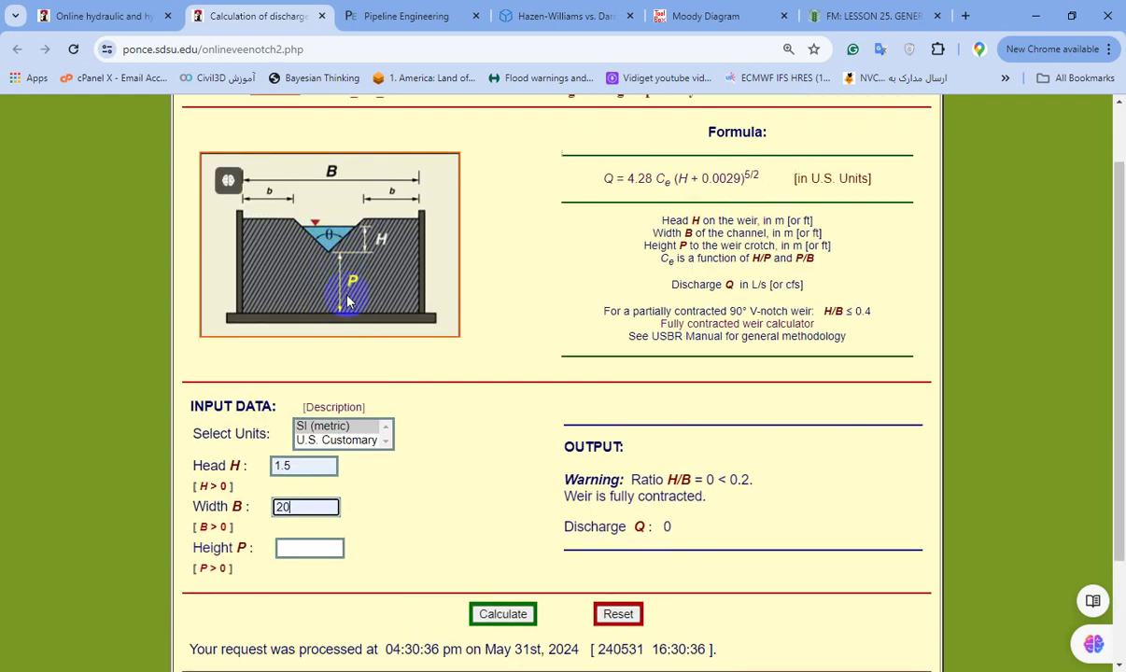
{"action": "scroll", "coordinate": [407, 392], "scroll_direction": "down", "scroll_amount": 1}
{"action": "left_click", "coordinate": [306, 470]}
{"action": "left_click", "coordinate": [308, 504]}
{"action": "left_click", "coordinate": [504, 536]}
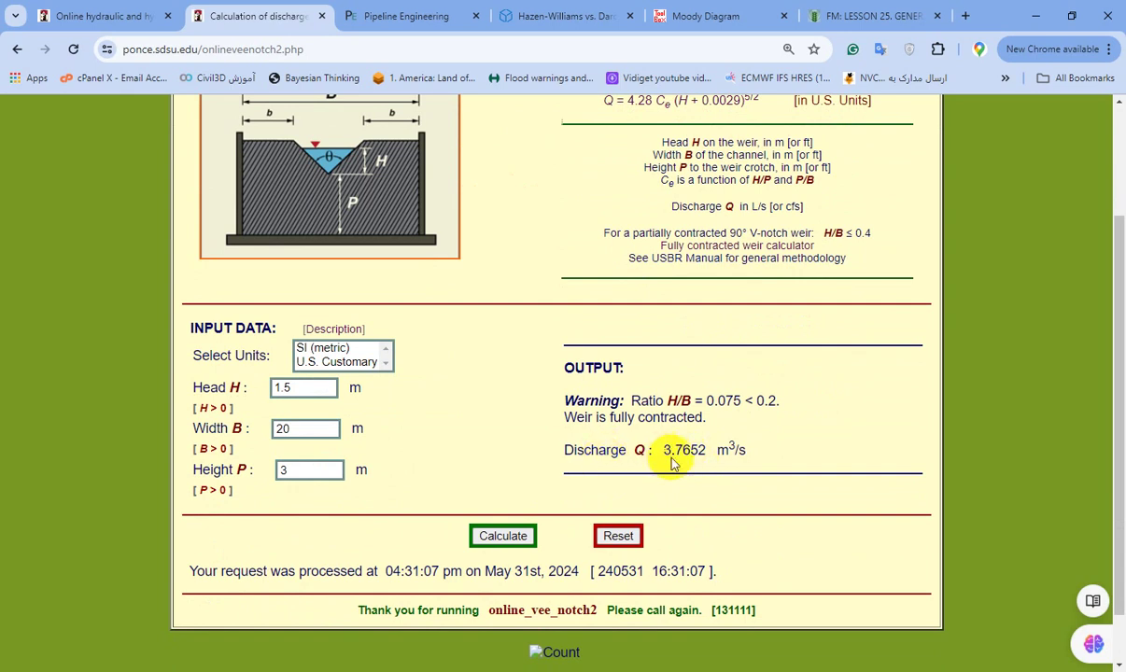
{"action": "left_click_drag", "start_coordinate": [662, 451], "coordinate": [744, 447]}
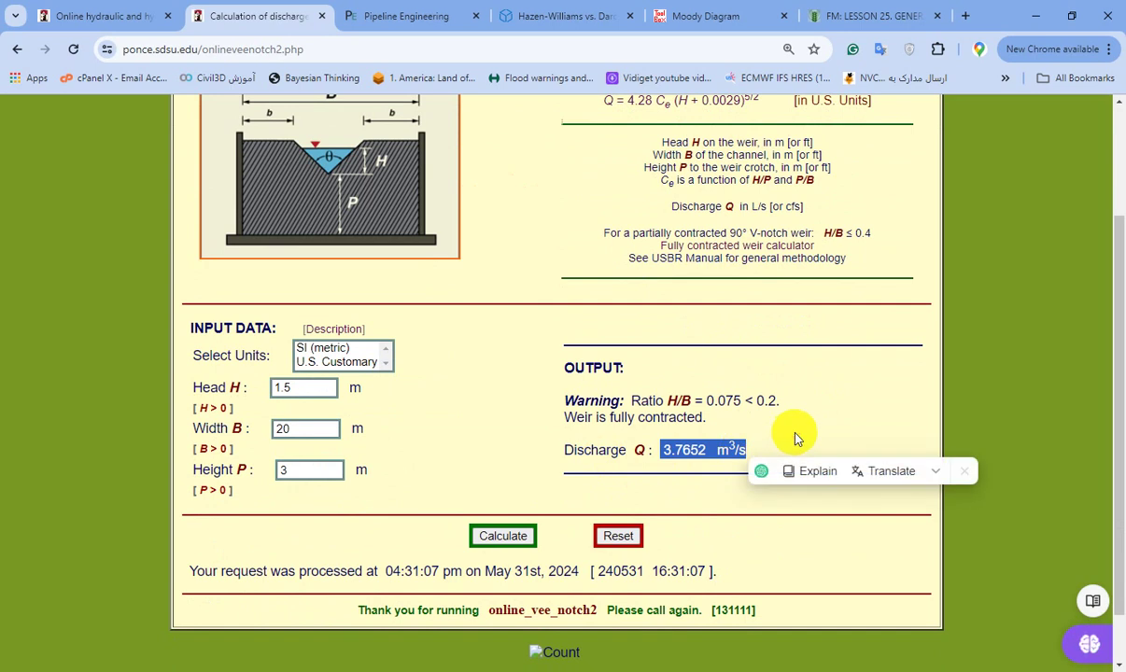
{"action": "left_click", "coordinate": [724, 406]}
- Open the description page of the partially contracted weir calculator in a new tab and switch to it
{"action": "scroll", "coordinate": [457, 397], "scroll_direction": "up", "scroll_amount": 1}
{"action": "double_click", "coordinate": [334, 409]}
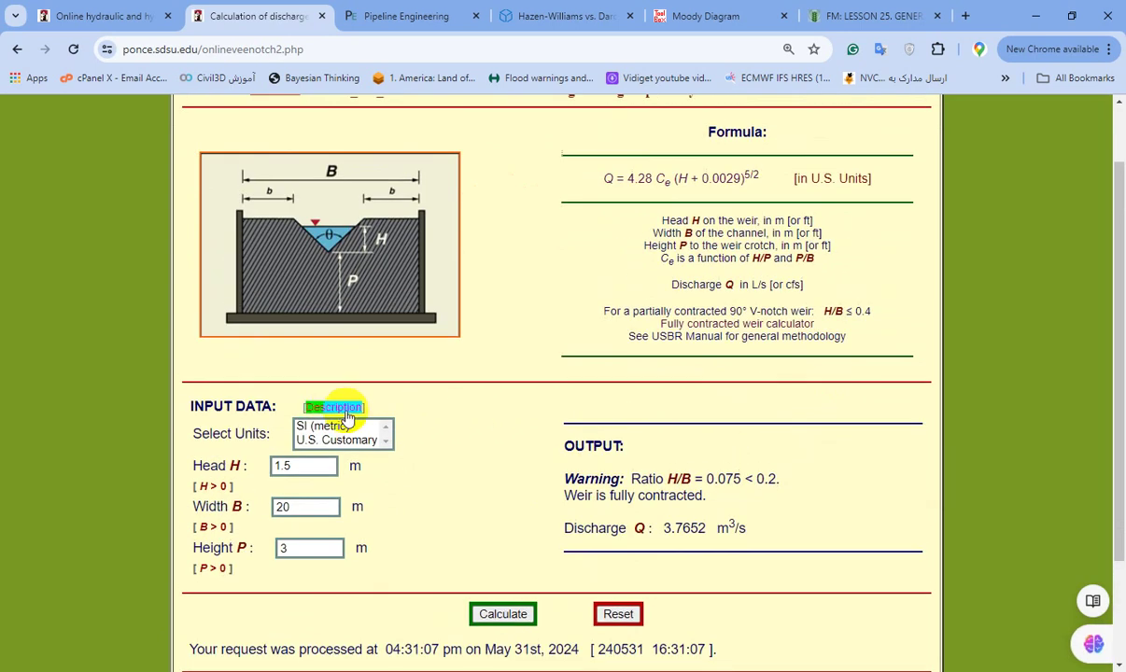
{"action": "middle_click", "coordinate": [334, 409]}
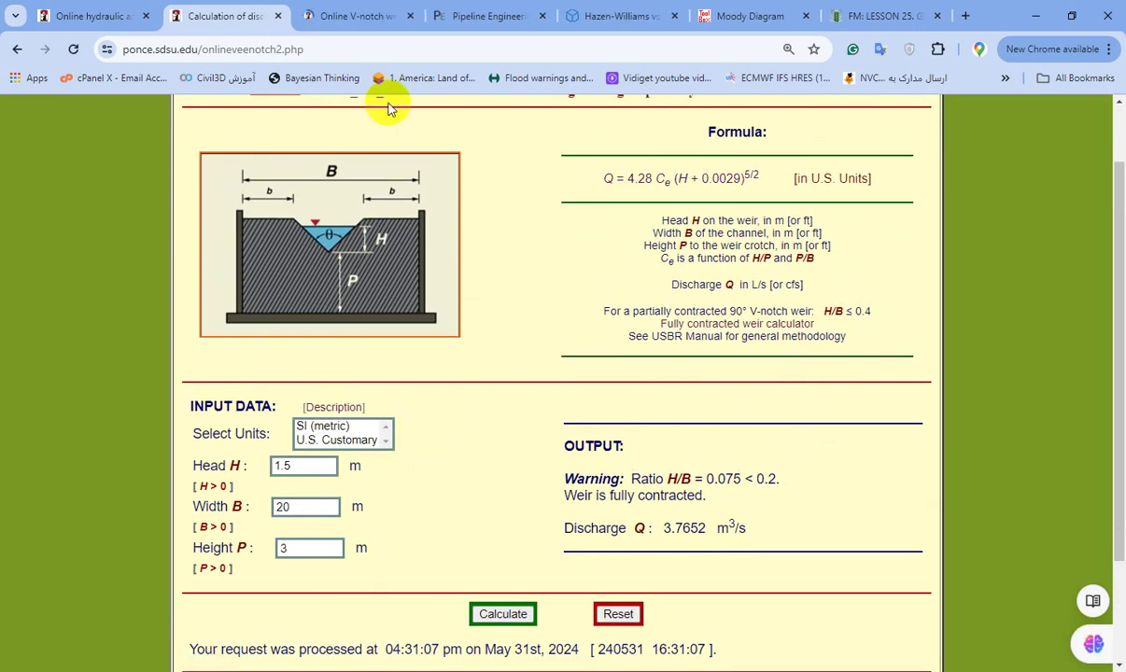
{"action": "left_click", "coordinate": [334, 12]}
- Examine the partially contracted 90° V-notch weir's discharge formula, its discharge coefficient chart and the restrictions on its use
{"action": "scroll", "coordinate": [698, 404], "scroll_direction": "down", "scroll_amount": 3}
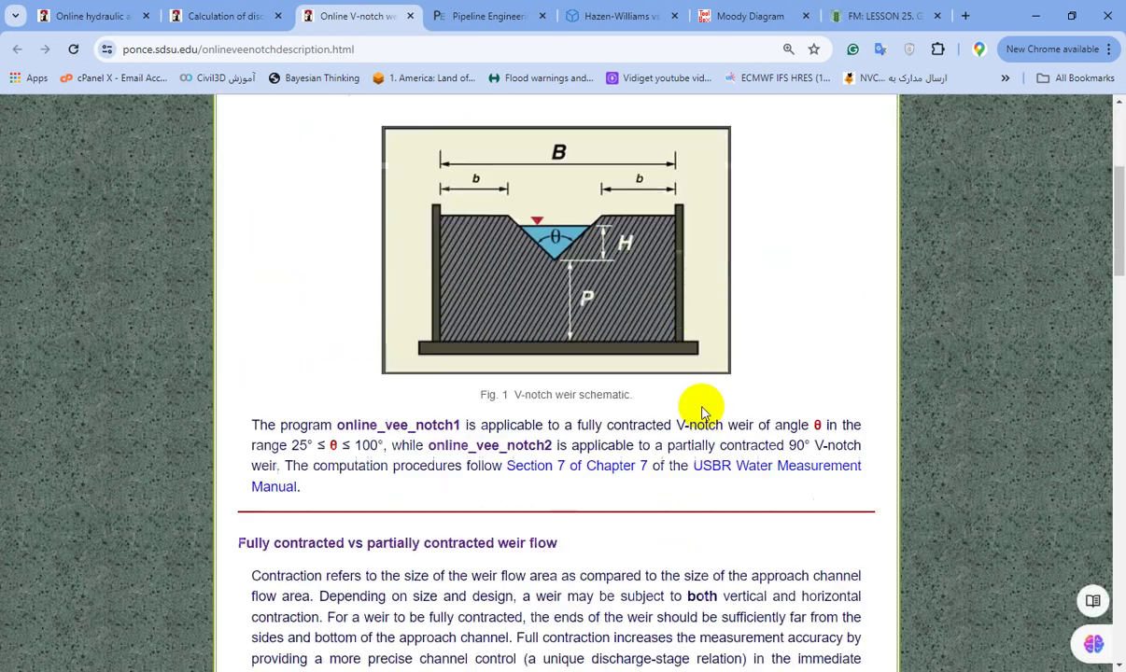
{"action": "scroll", "coordinate": [761, 325], "scroll_direction": "down", "scroll_amount": 10}
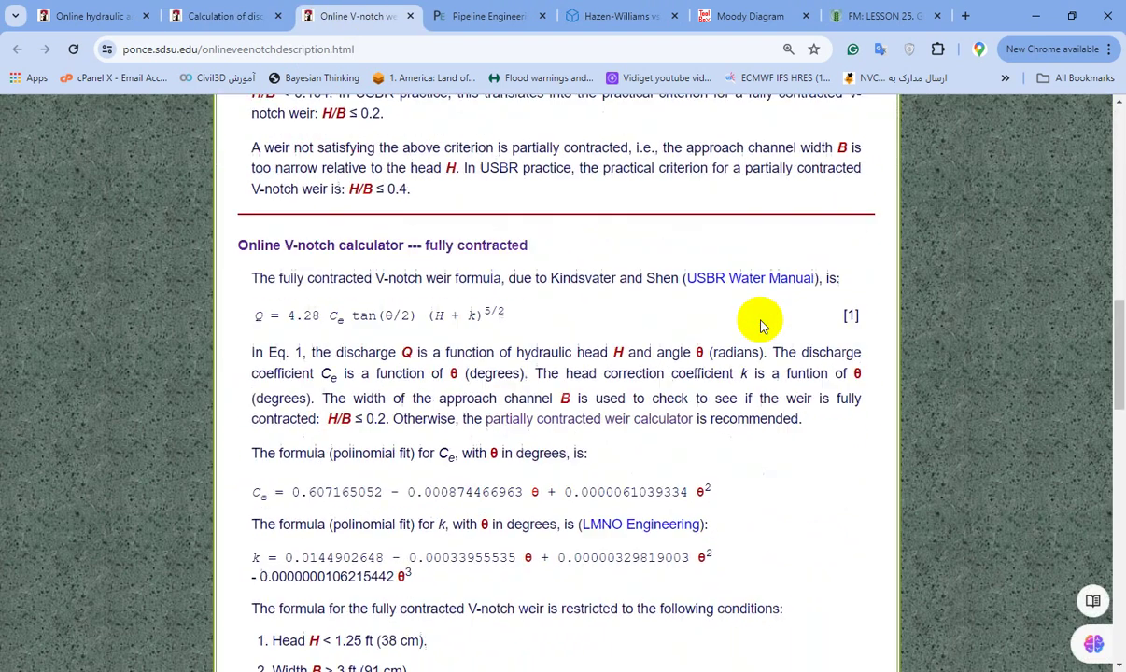
{"action": "scroll", "coordinate": [551, 322], "scroll_direction": "down", "scroll_amount": 3}
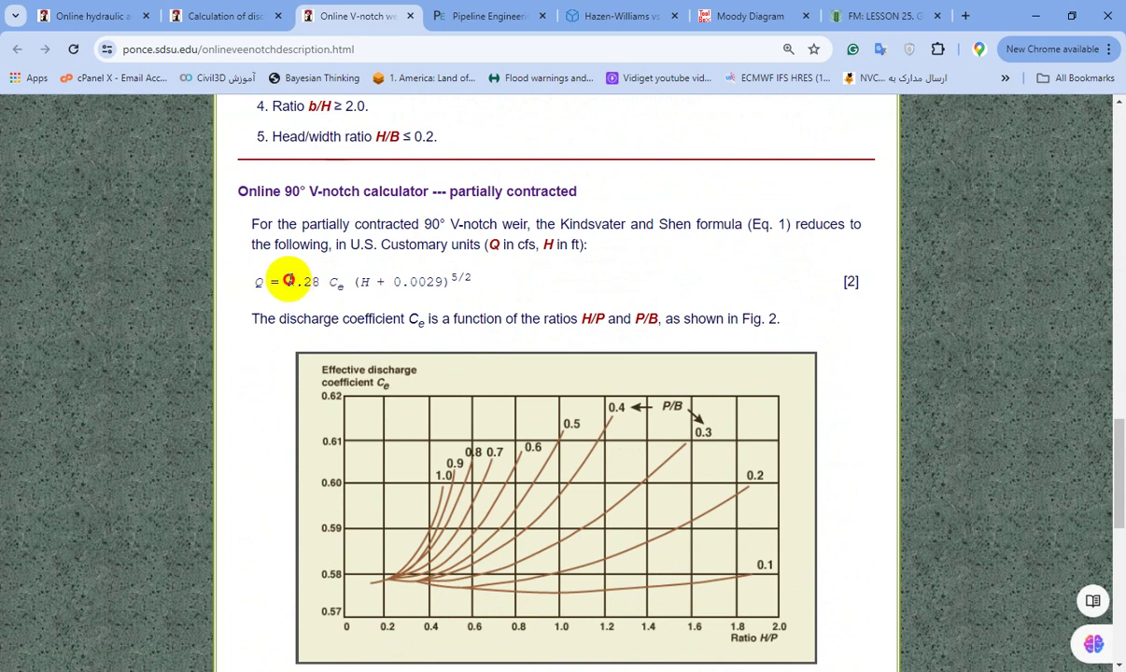
{"action": "left_click_drag", "start_coordinate": [288, 280], "coordinate": [477, 281]}
{"action": "left_click", "coordinate": [298, 317]}
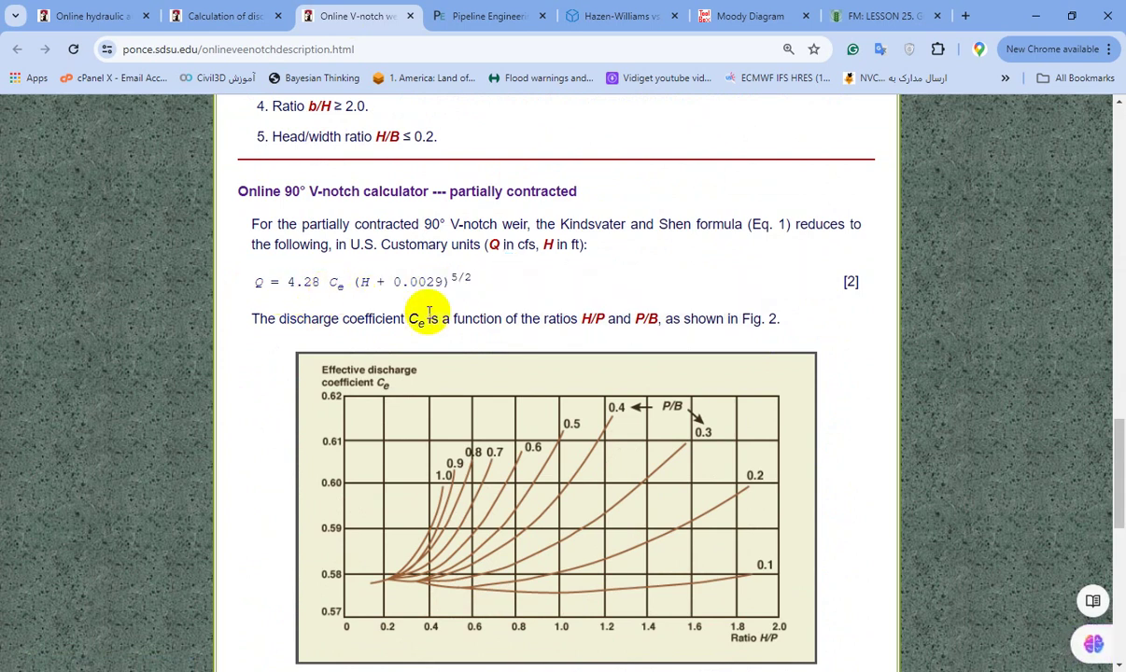
{"action": "scroll", "coordinate": [411, 308], "scroll_direction": "down", "scroll_amount": 1}
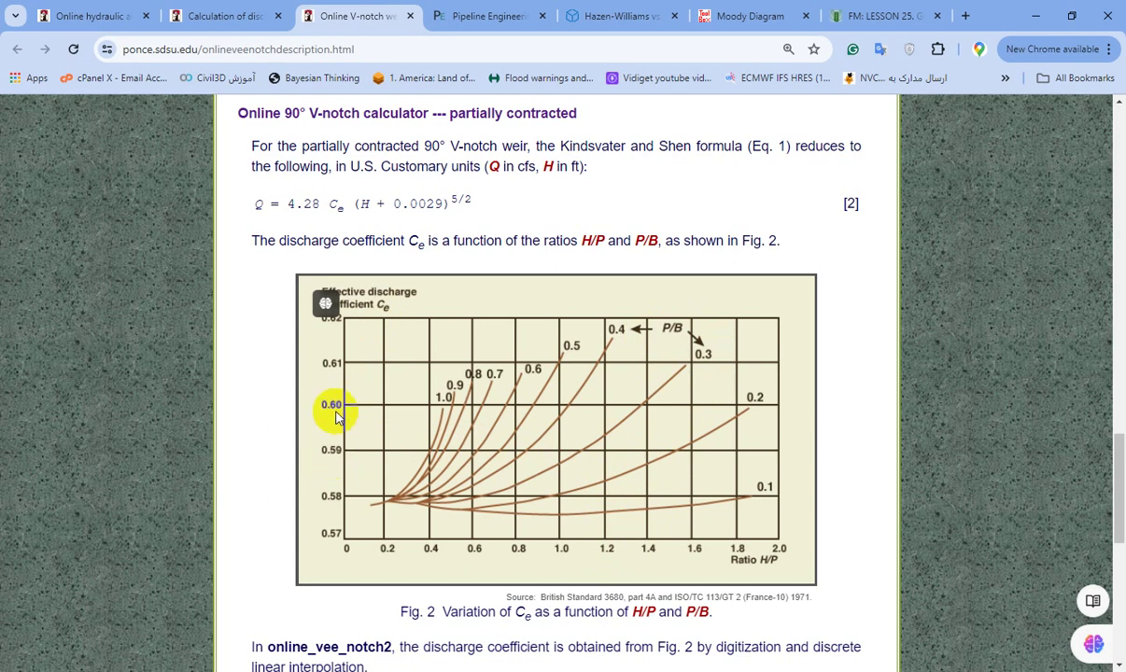
{"action": "scroll", "coordinate": [378, 432], "scroll_direction": "down", "scroll_amount": 4}
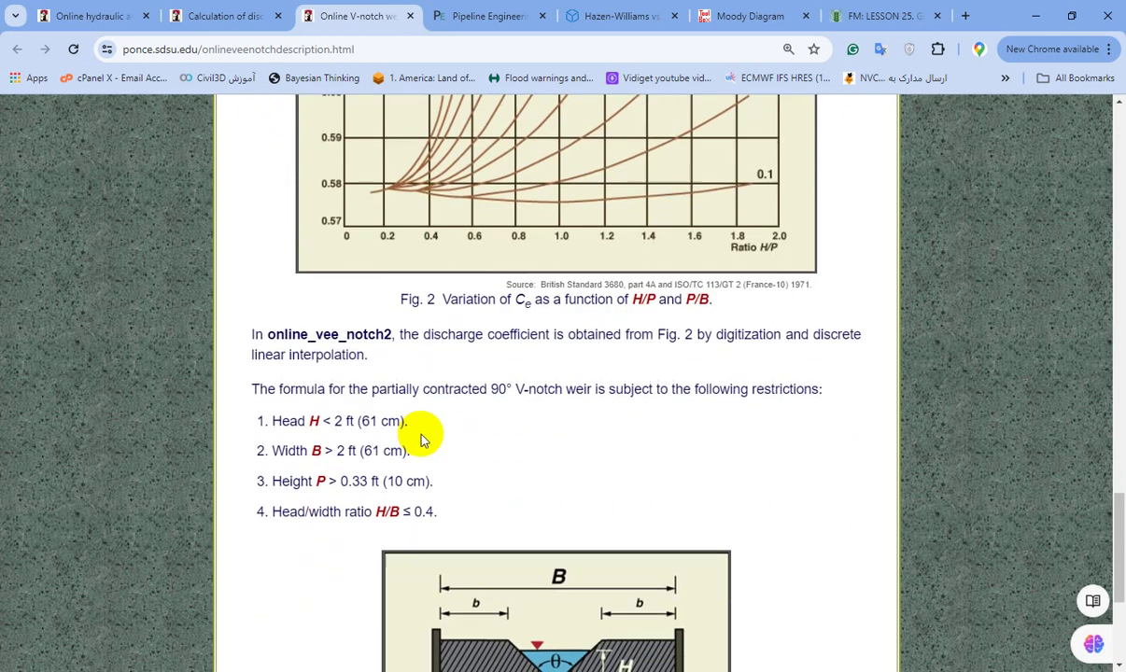
{"action": "scroll", "coordinate": [415, 425], "scroll_direction": "down", "scroll_amount": 1}
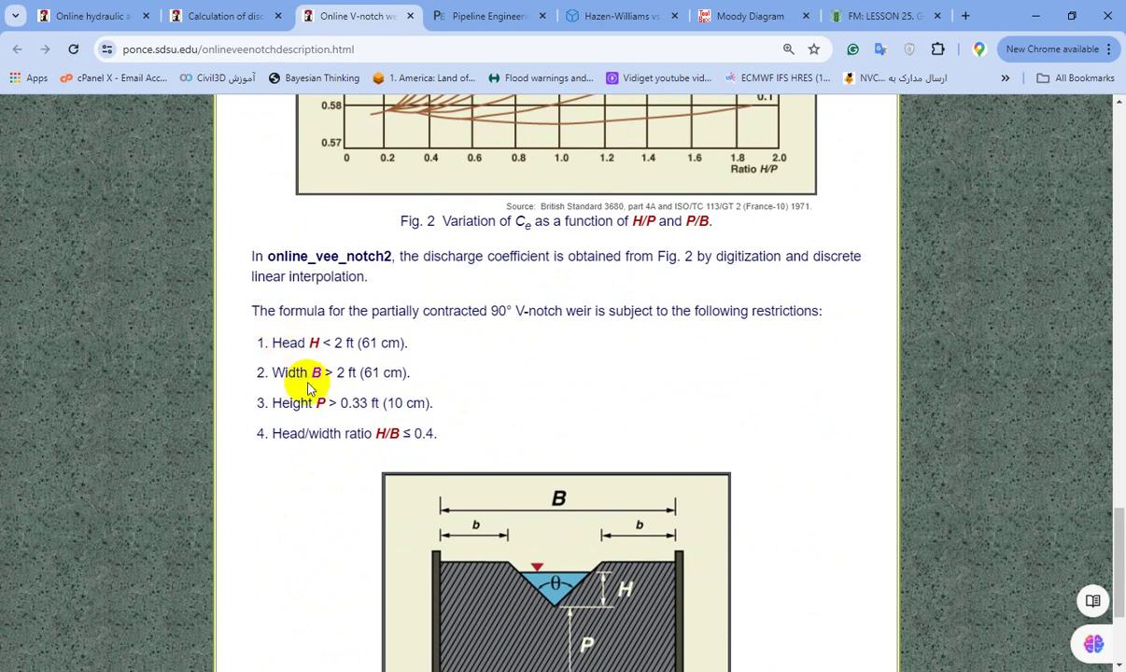
- Close the V-notch weir description and calculator tabs and open the Cipolletti weir calculator in a new tab
{"action": "left_click", "coordinate": [237, 13]}
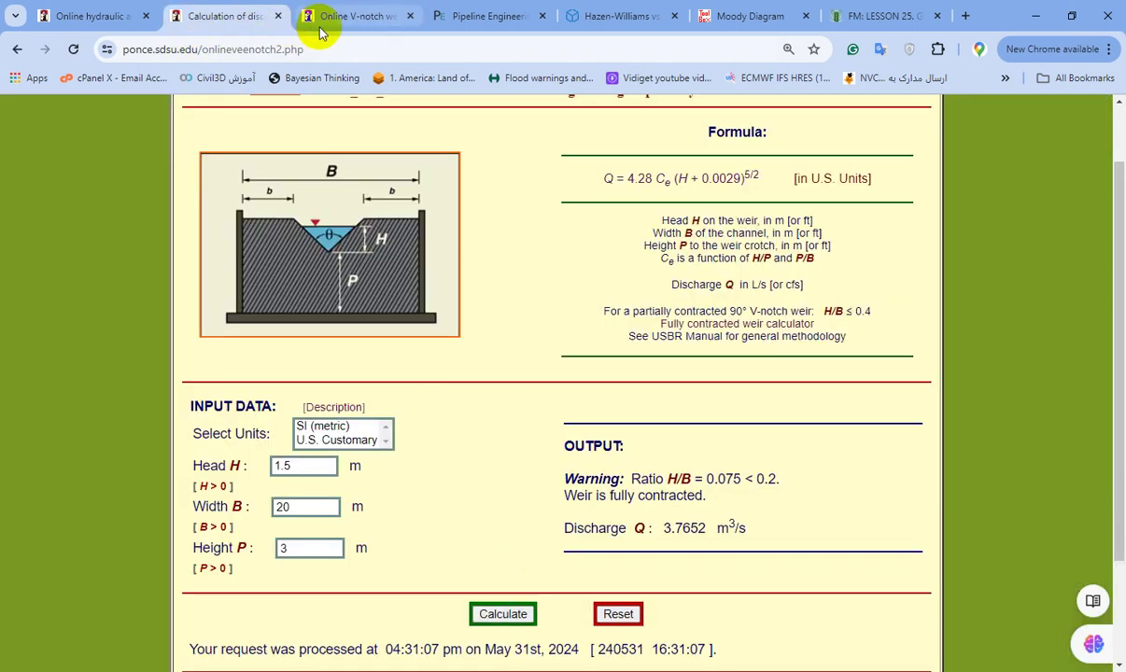
{"action": "left_click", "coordinate": [409, 16]}
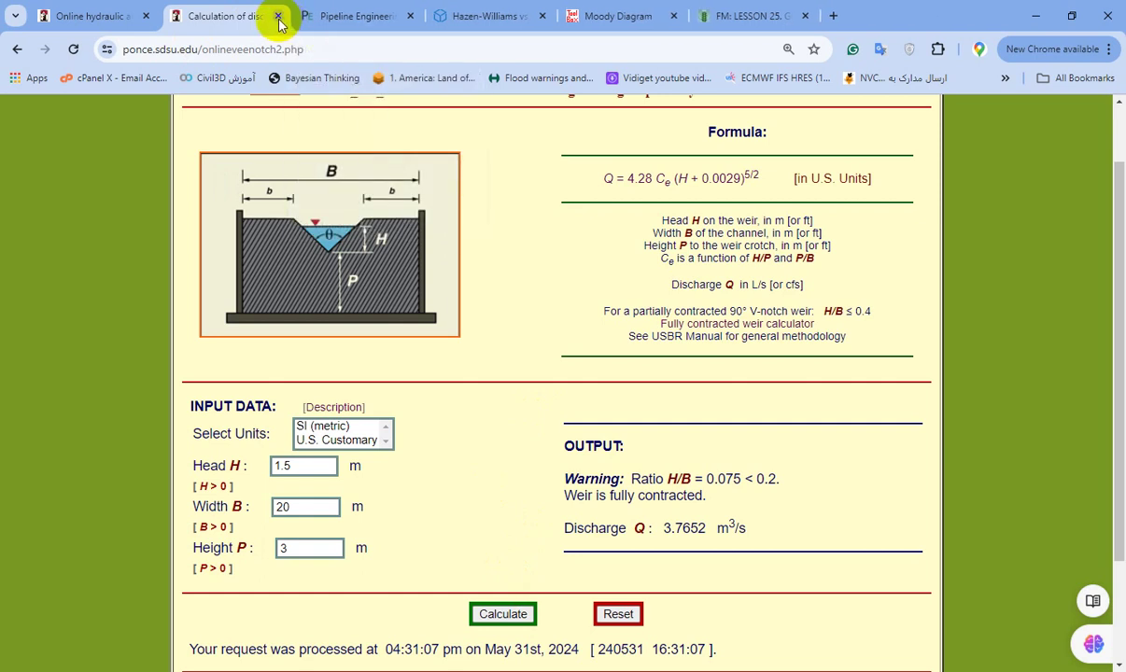
{"action": "left_click", "coordinate": [277, 16]}
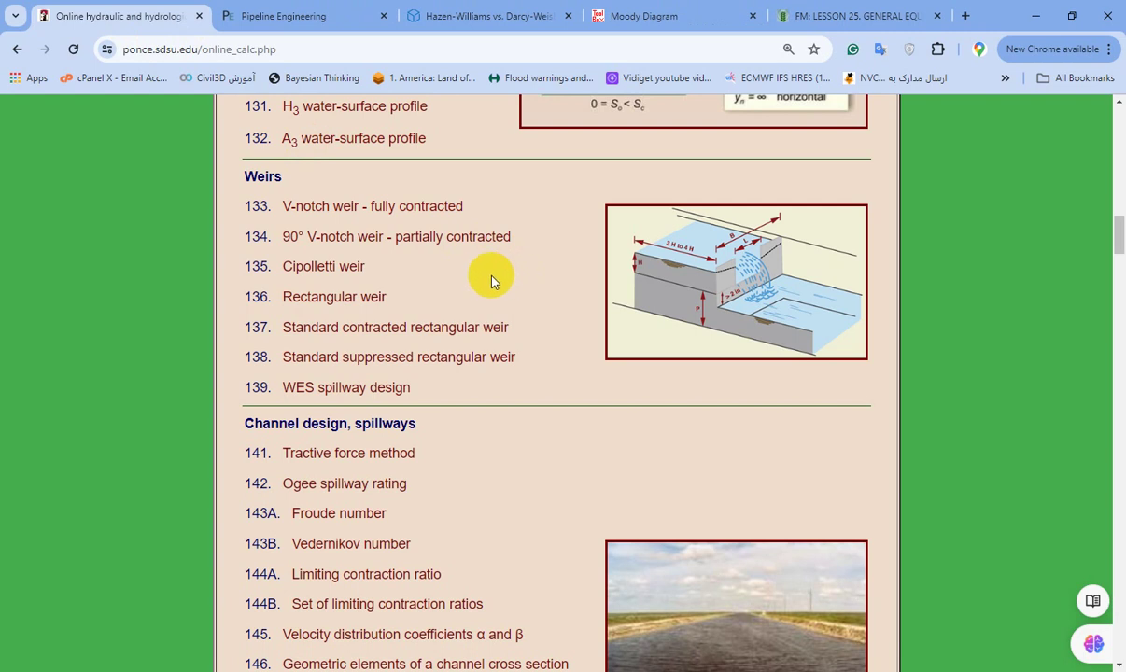
{"action": "middle_click", "coordinate": [332, 273]}
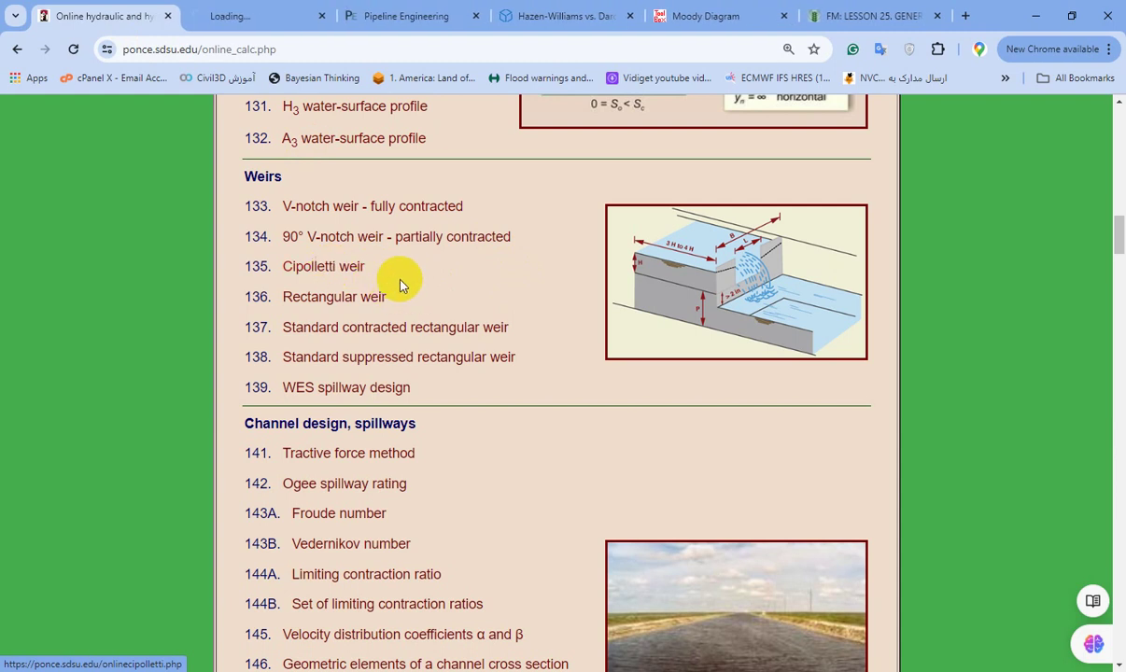
{"action": "left_click", "coordinate": [224, 17]}
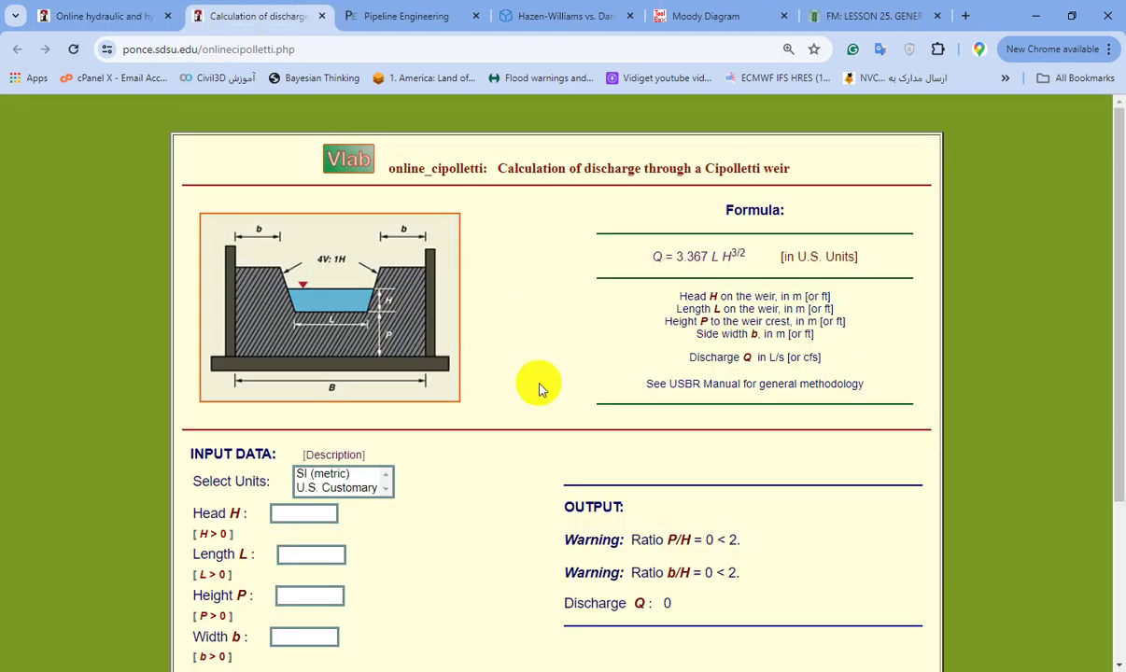
- Select SI (metric) units and set head H to 1.5 and length L to 10 for the Cipolletti weir
{"action": "left_click_drag", "start_coordinate": [657, 254], "coordinate": [588, 271]}
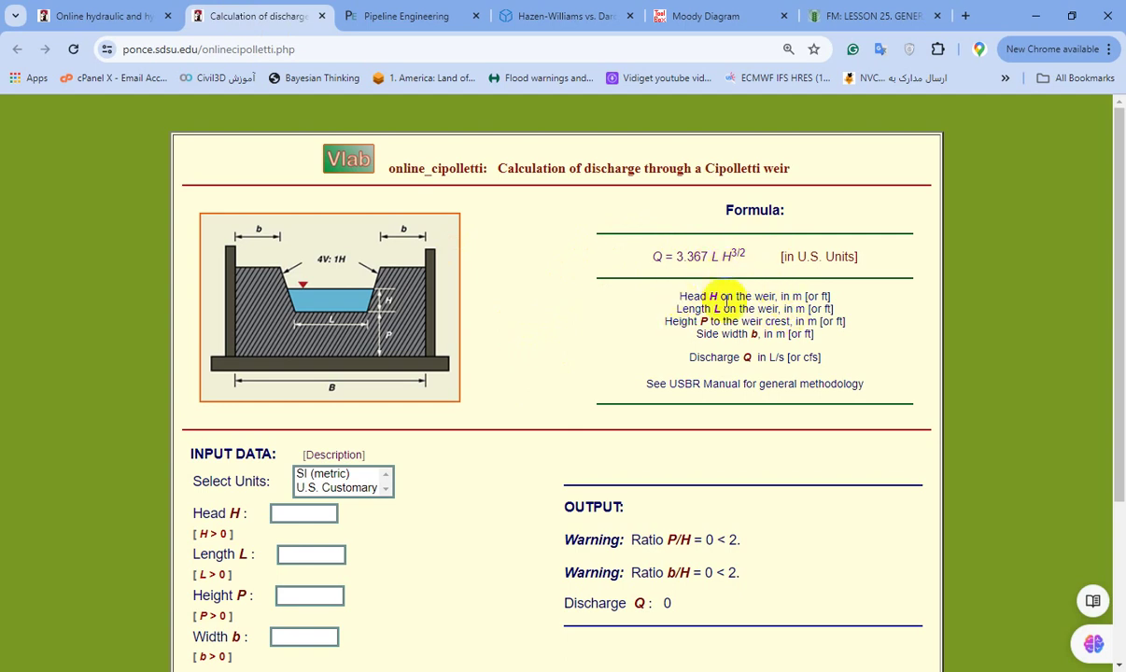
{"action": "scroll", "coordinate": [504, 365], "scroll_direction": "down", "scroll_amount": 2}
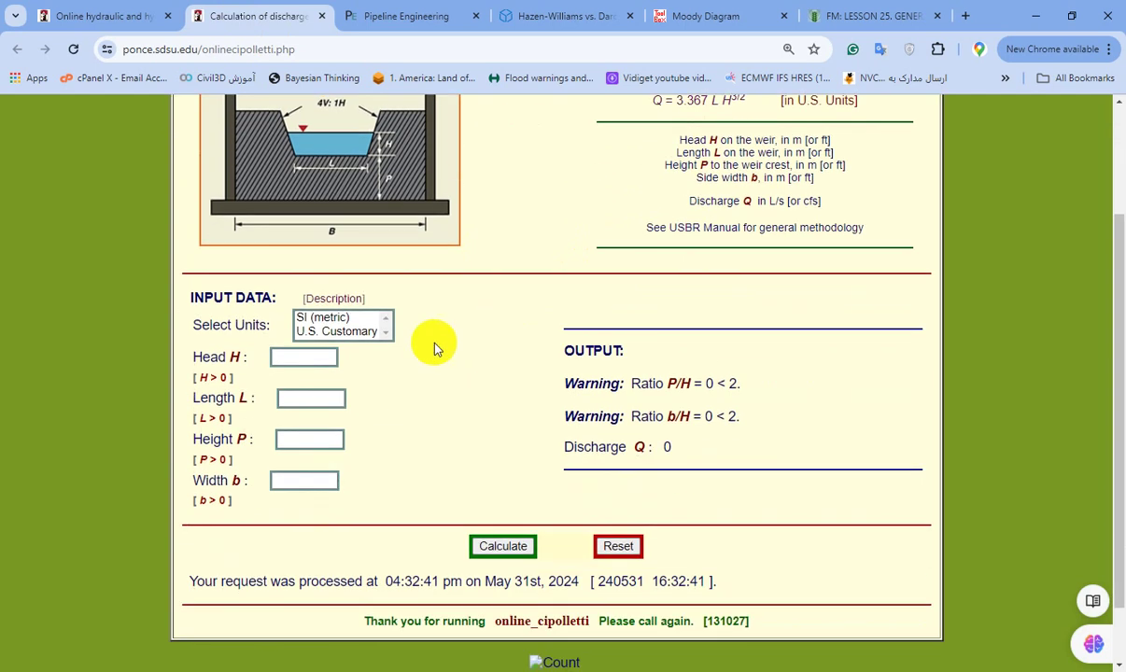
{"action": "left_click", "coordinate": [322, 318]}
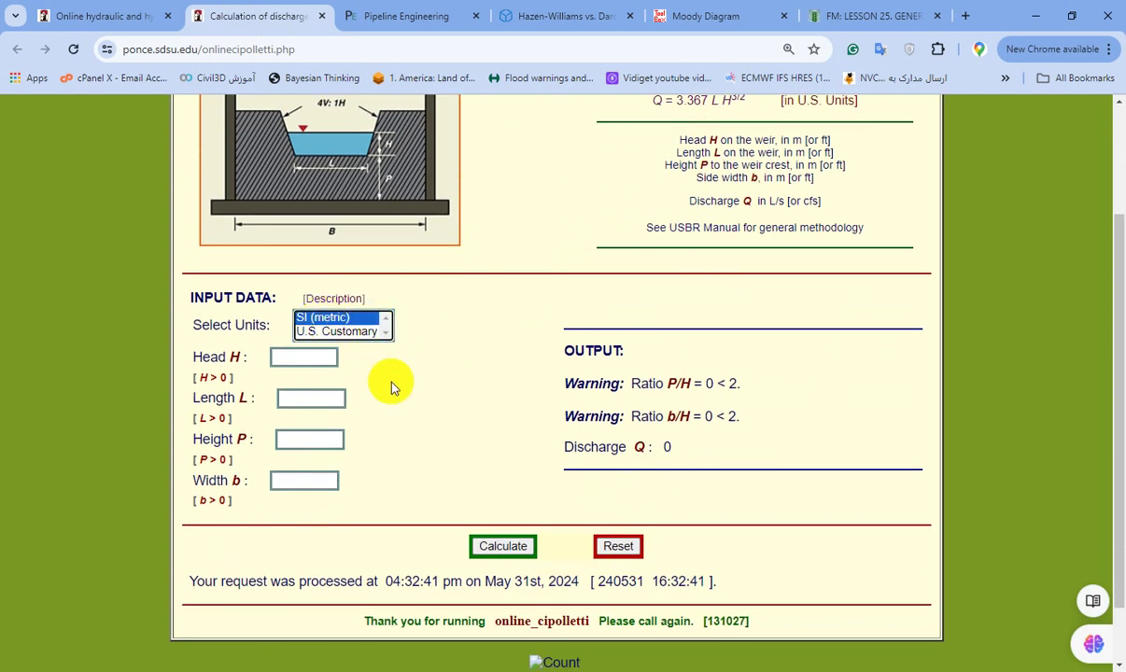
{"action": "left_click", "coordinate": [285, 357]}
{"action": "left_click", "coordinate": [323, 393]}
{"action": "left_click", "coordinate": [299, 400]}
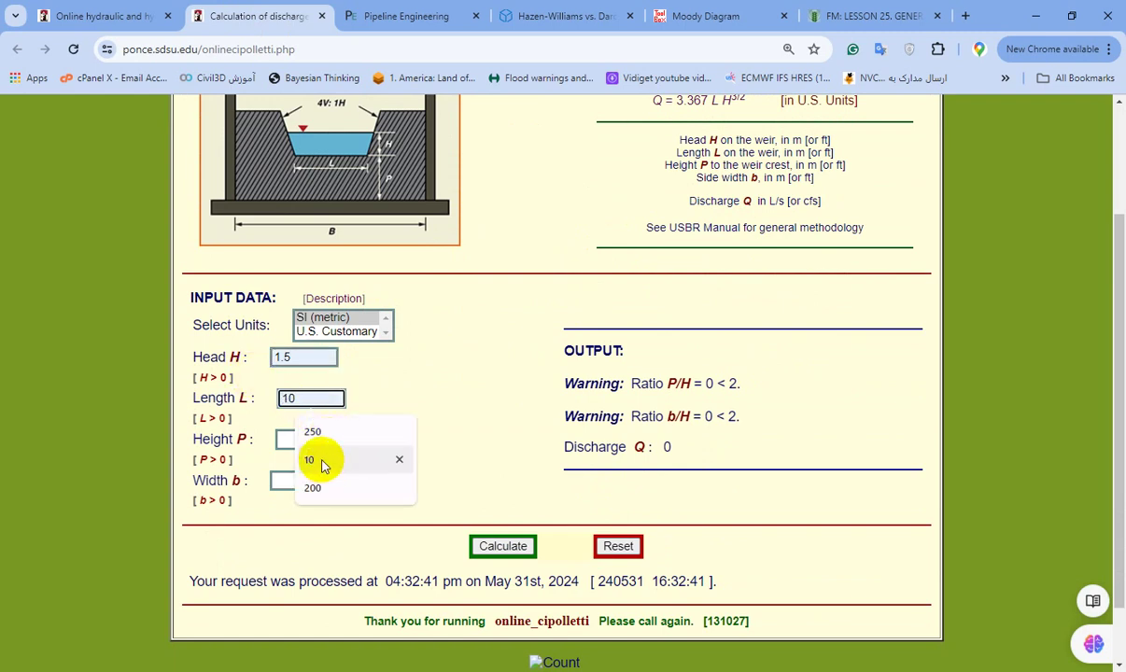
{"action": "left_click", "coordinate": [317, 459]}
- Set the Cipolletti weir's height P to 3 and side width b to 3, consulting the schematic for both dimensions
{"action": "scroll", "coordinate": [420, 309], "scroll_direction": "up", "scroll_amount": 1}
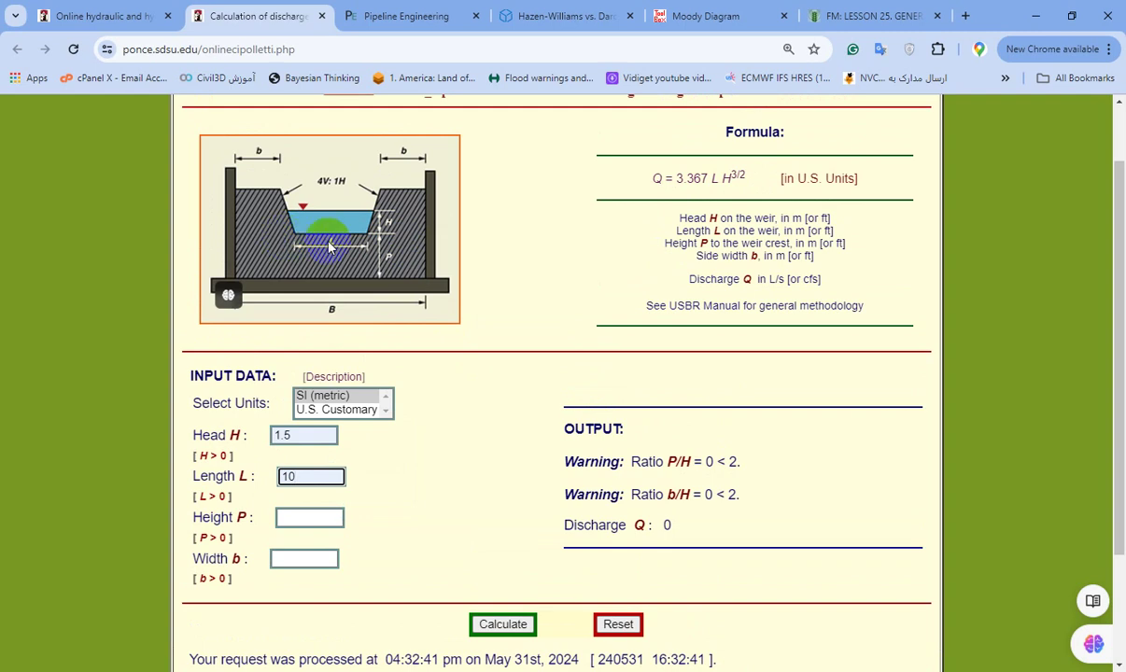
{"action": "scroll", "coordinate": [373, 393], "scroll_direction": "down", "scroll_amount": 1}
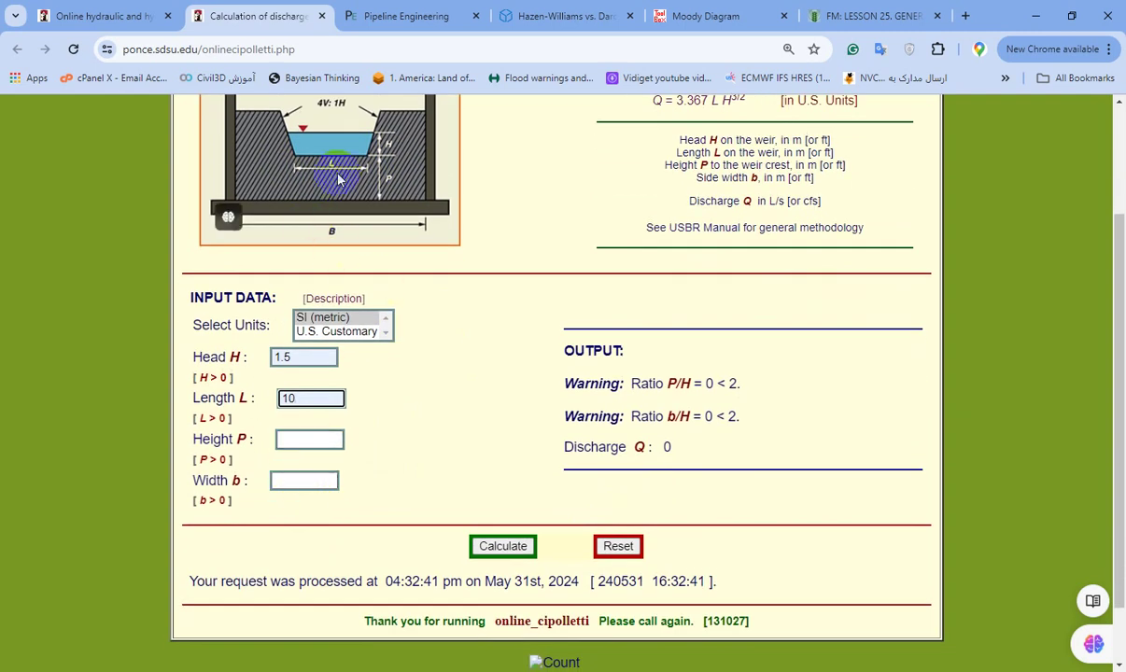
{"action": "left_click", "coordinate": [315, 442]}
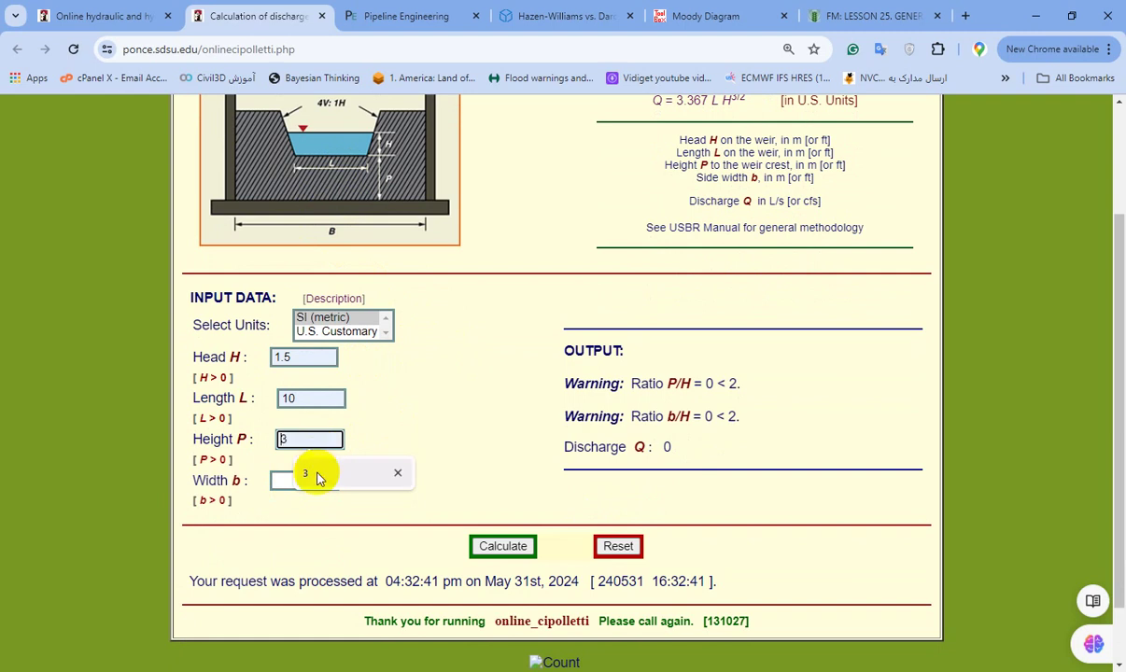
{"action": "left_click", "coordinate": [317, 476]}
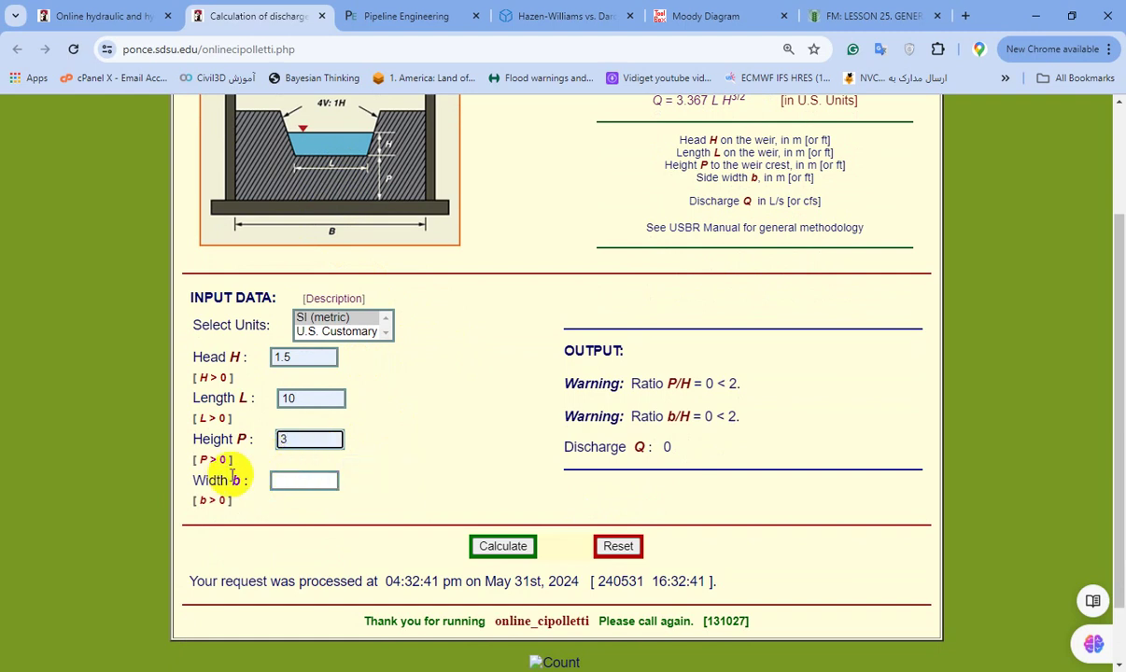
{"action": "scroll", "coordinate": [439, 439], "scroll_direction": "up", "scroll_amount": 2}
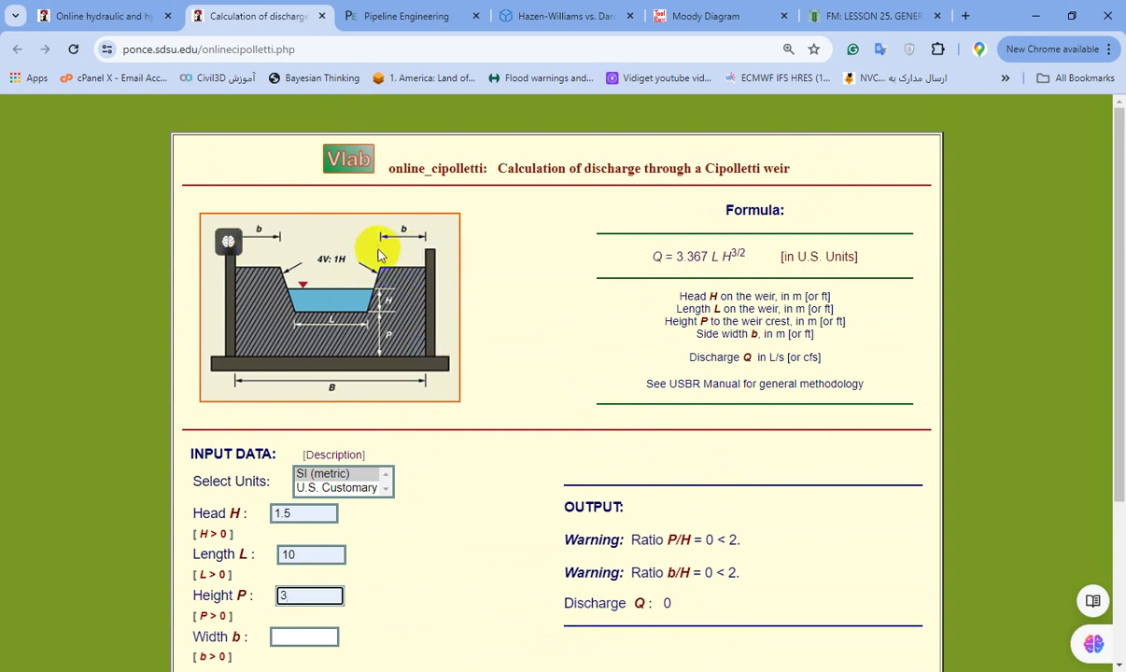
{"action": "scroll", "coordinate": [447, 359], "scroll_direction": "down", "scroll_amount": 3}
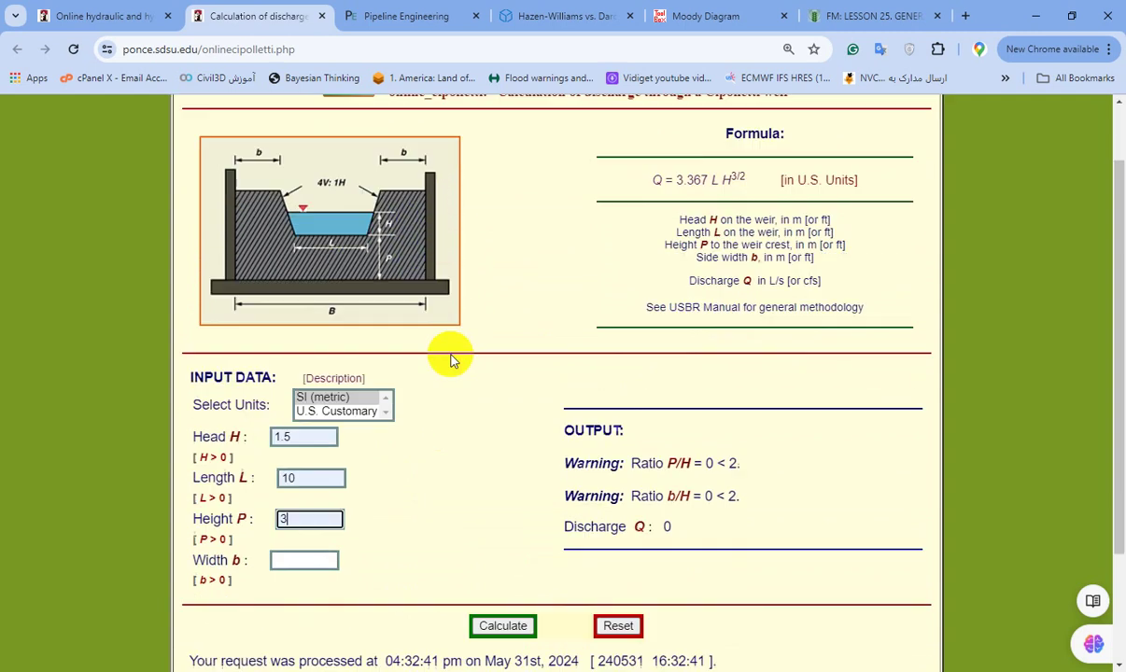
{"action": "left_click", "coordinate": [294, 407]}
{"action": "left_click", "coordinate": [306, 442]}
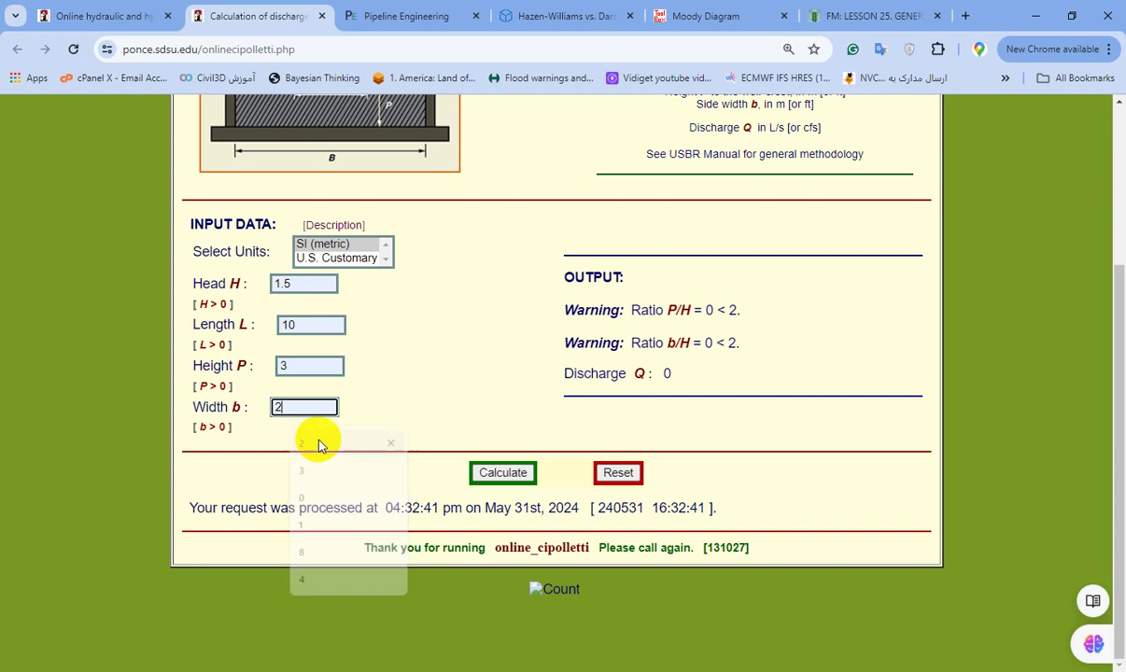
{"action": "left_click", "coordinate": [292, 409]}
{"action": "double_click", "coordinate": [292, 409]}
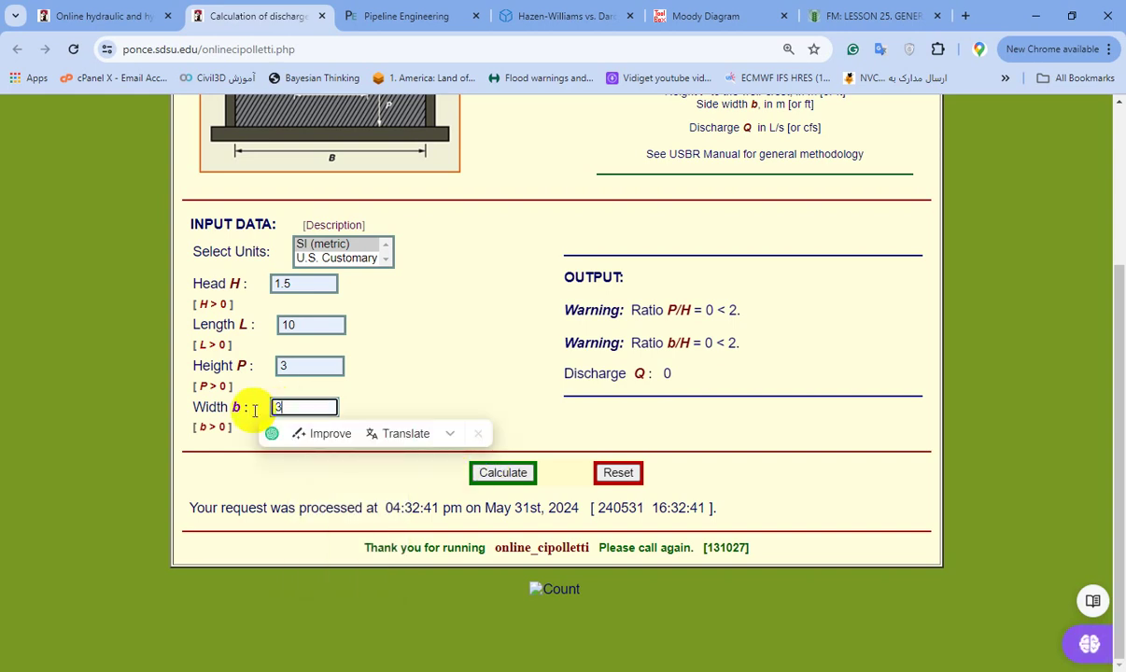
{"action": "type", "text": "3"}
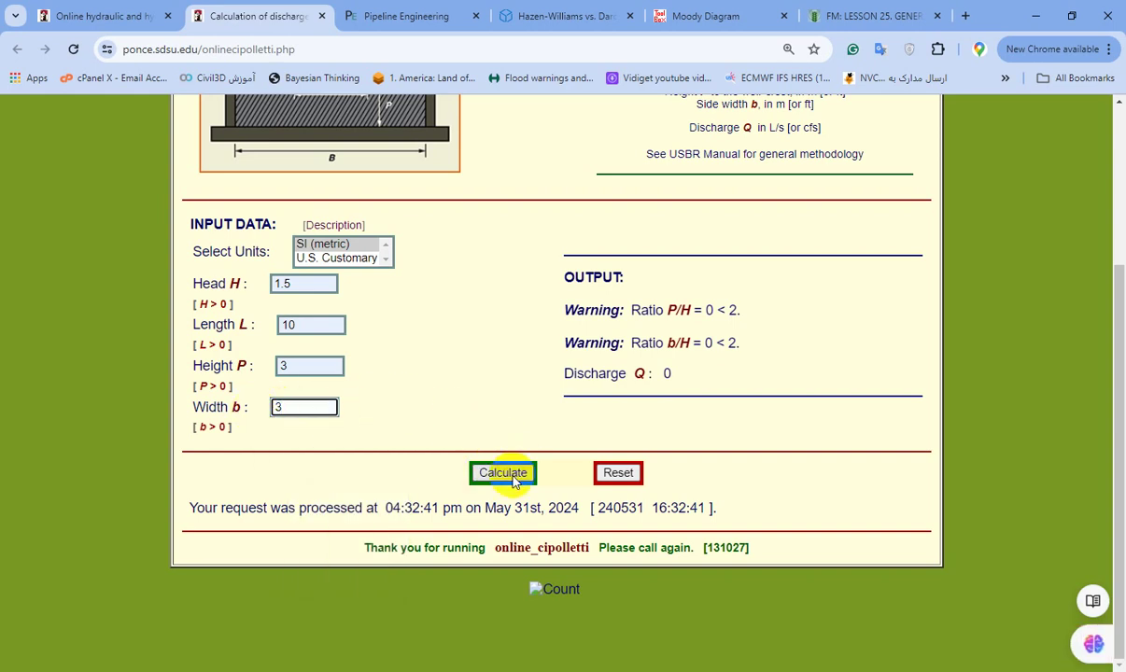
- Calculate the Cipolletti weir's discharge and check the resulting Q value
{"action": "scroll", "coordinate": [492, 417], "scroll_direction": "up", "scroll_amount": 1}
{"action": "scroll", "coordinate": [492, 424], "scroll_direction": "down", "scroll_amount": 1}
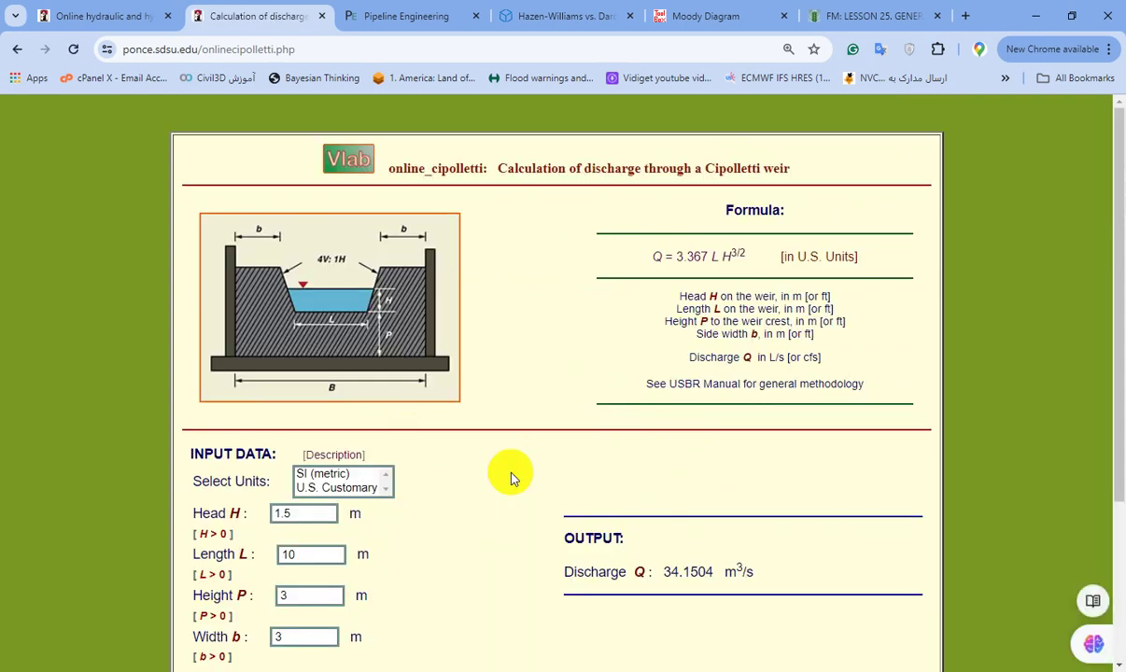
{"action": "scroll", "coordinate": [532, 430], "scroll_direction": "down", "scroll_amount": 2}
{"action": "scroll", "coordinate": [576, 334], "scroll_direction": "up", "scroll_amount": 1}
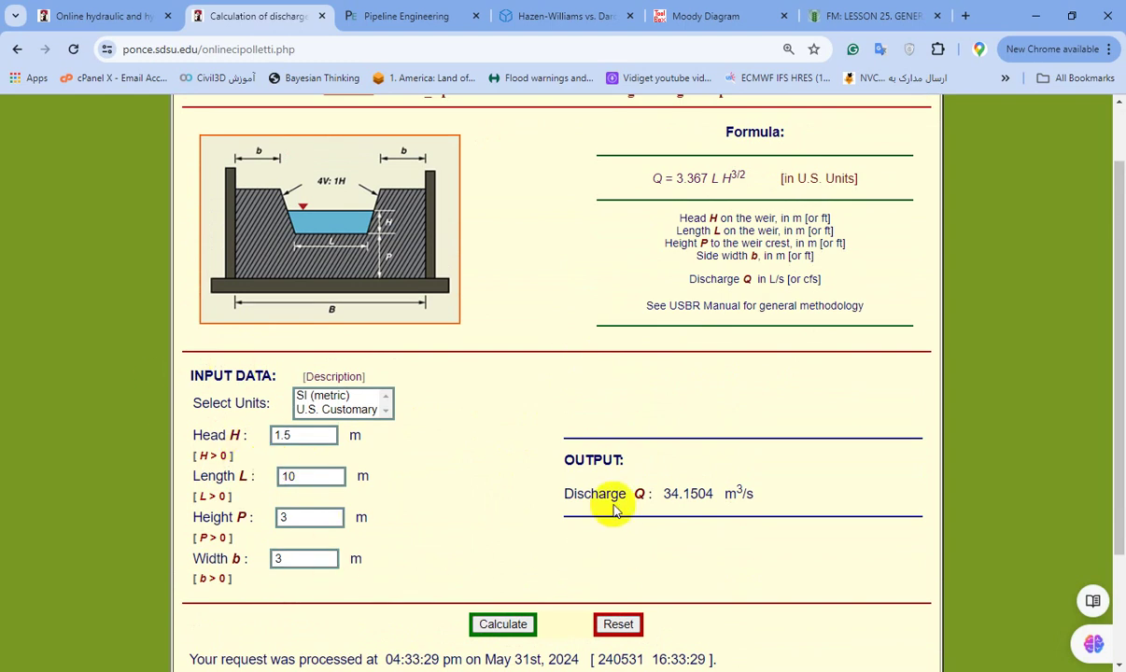
{"action": "scroll", "coordinate": [658, 344], "scroll_direction": "up", "scroll_amount": 1}
{"action": "scroll", "coordinate": [591, 340], "scroll_direction": "down", "scroll_amount": 1}
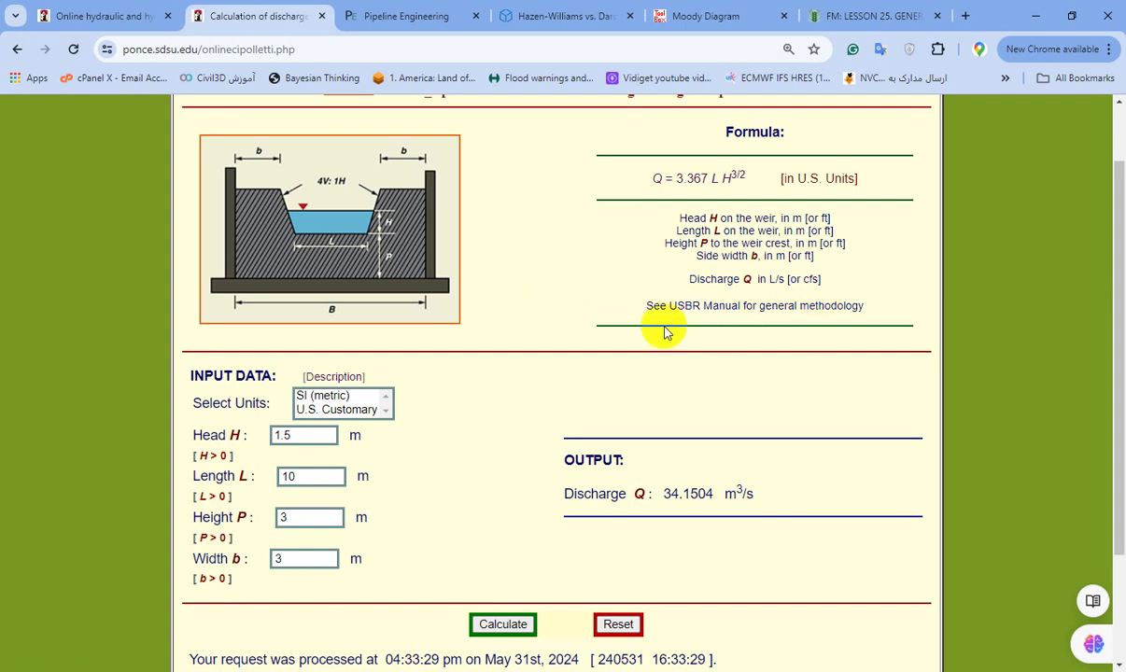
- Replace the Cipolletti calculator tab with the rectangular weir calculator and review its discharge formula and variables
{"action": "left_click", "coordinate": [321, 16]}
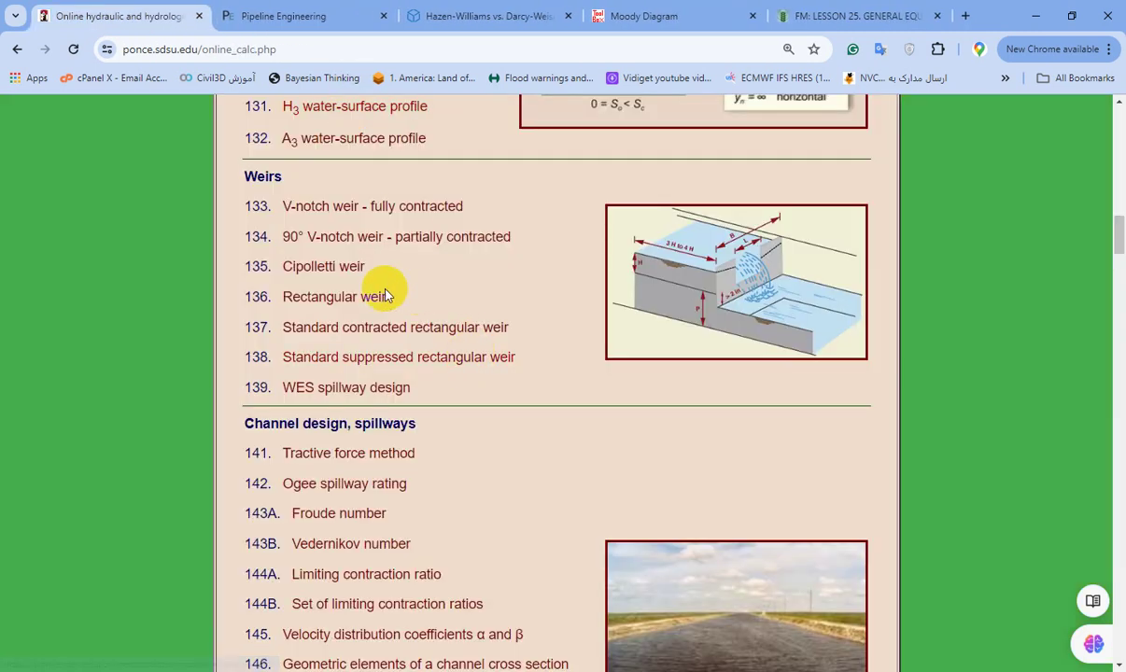
{"action": "middle_click", "coordinate": [329, 301]}
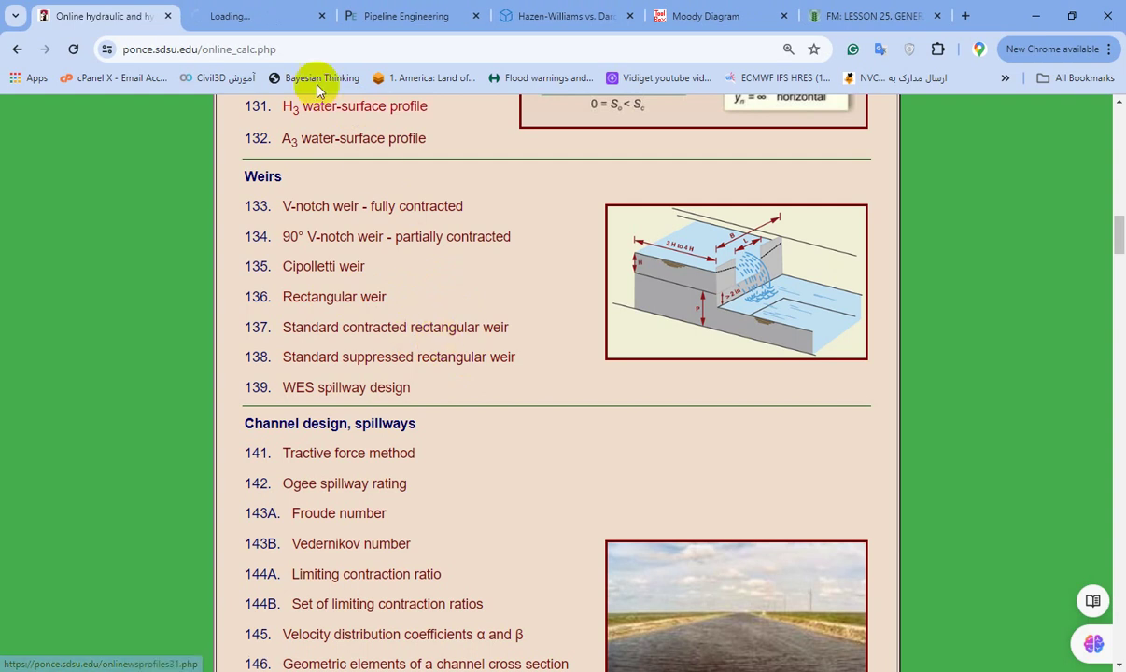
{"action": "left_click", "coordinate": [251, 16]}
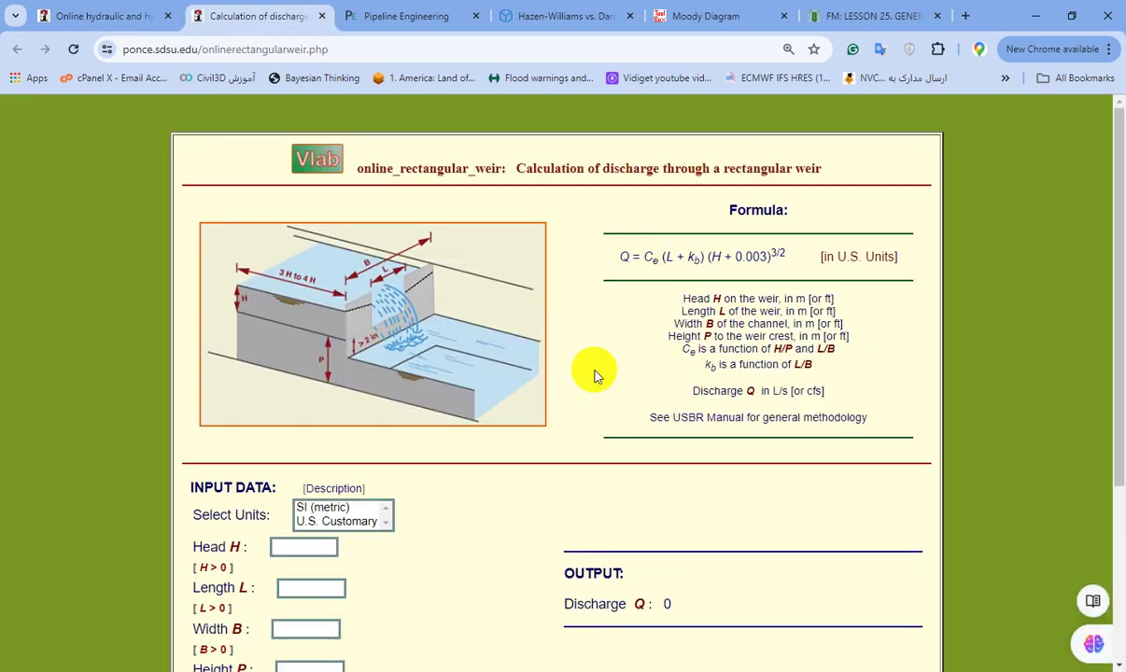
{"action": "scroll", "coordinate": [581, 355], "scroll_direction": "down", "scroll_amount": 1}
{"action": "scroll", "coordinate": [583, 346], "scroll_direction": "up", "scroll_amount": 1}
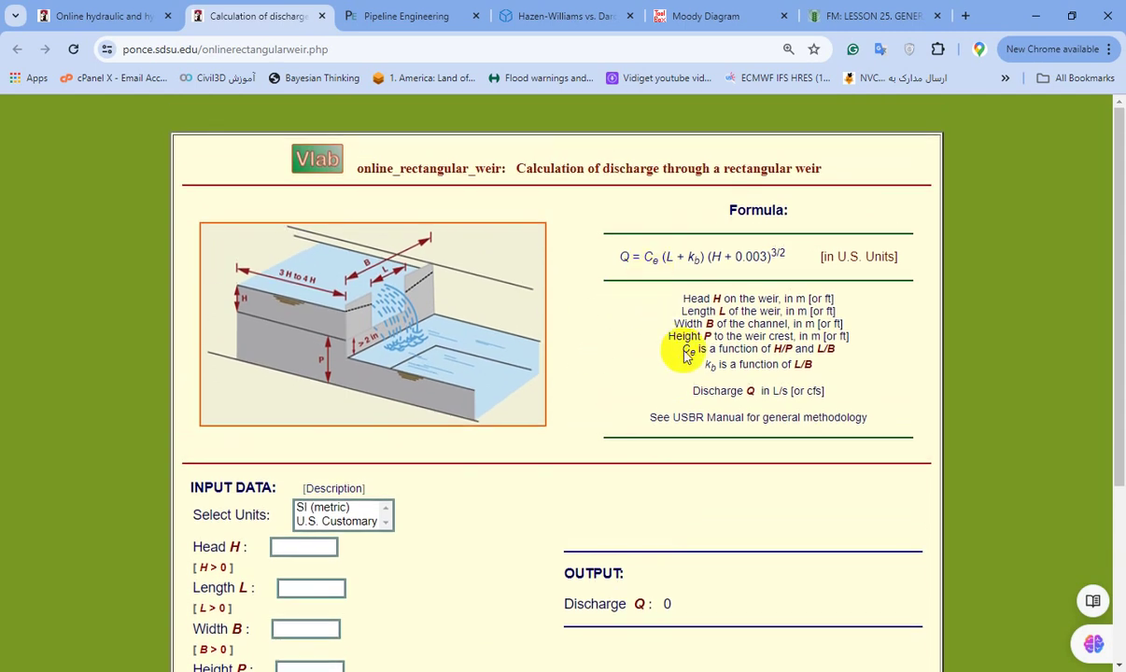
{"action": "triple_click", "coordinate": [673, 261]}
{"action": "left_click", "coordinate": [679, 265]}
{"action": "triple_click", "coordinate": [696, 272]}
{"action": "left_click", "coordinate": [698, 271]}
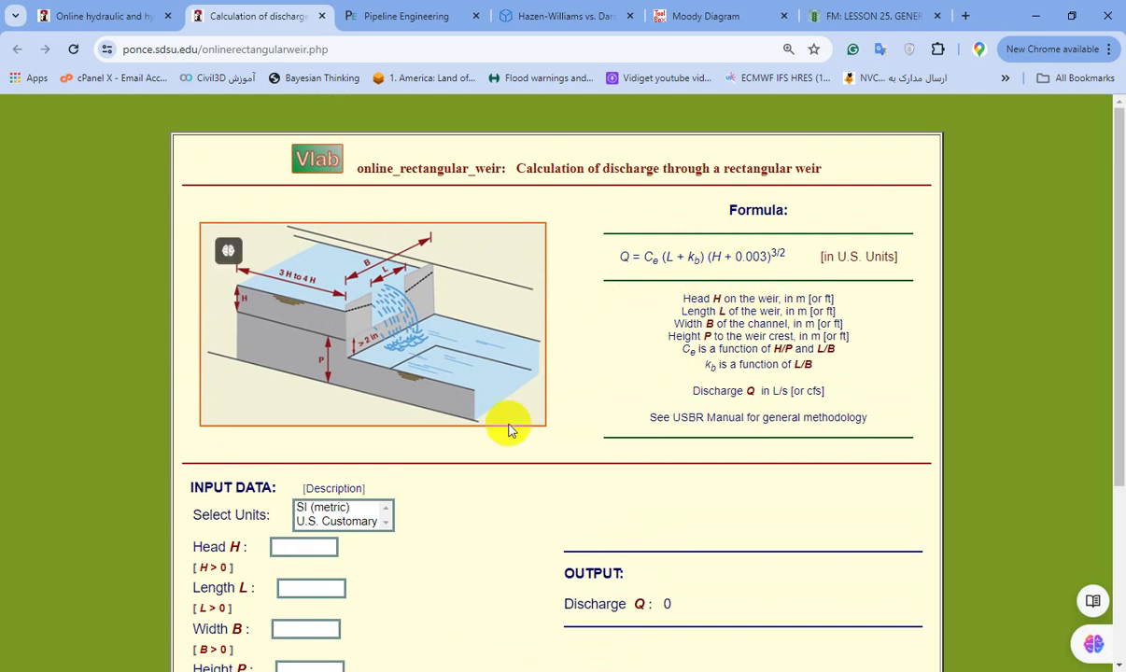
- Open the rectangular weir calculator's description page in a new tab and switch to it
{"action": "scroll", "coordinate": [495, 420], "scroll_direction": "down", "scroll_amount": 2}
{"action": "double_click", "coordinate": [321, 330]}
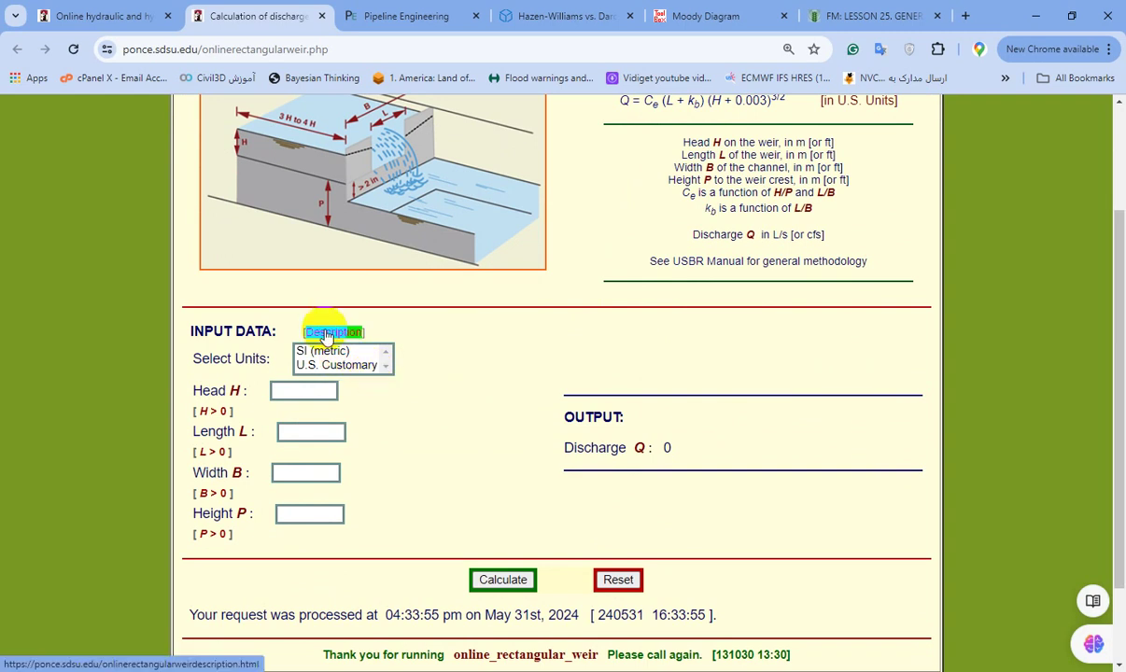
{"action": "left_click", "coordinate": [340, 335], "text": "ctrl"}
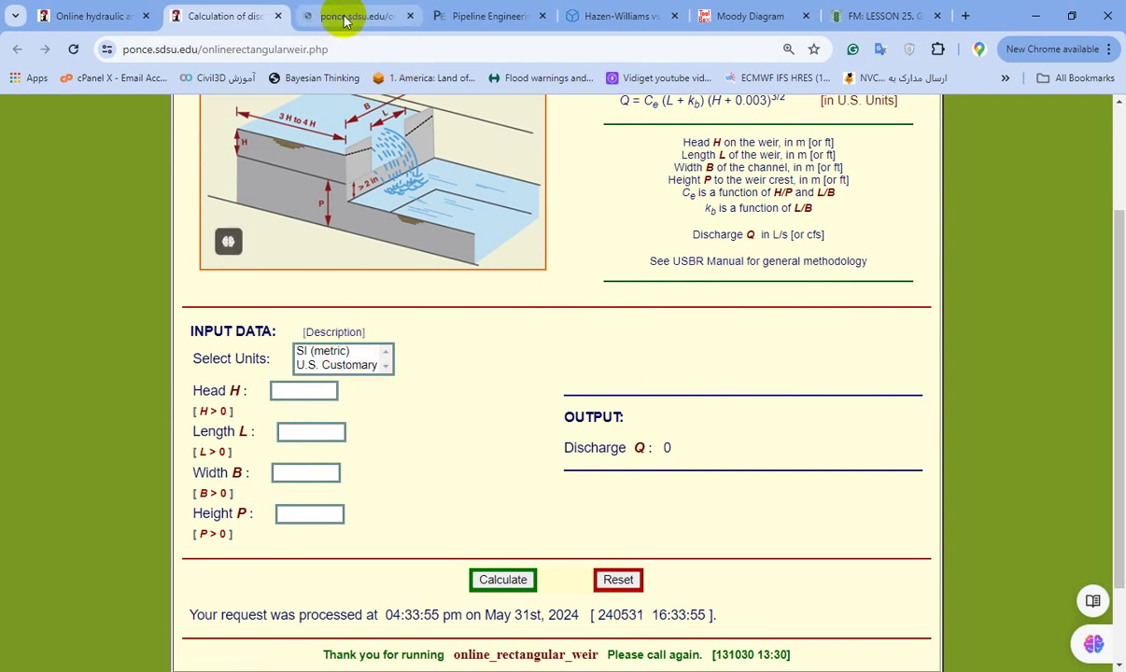
{"action": "left_click", "coordinate": [341, 18]}
- Examine the Kindsvater-Carter formula for the rectangular weir and the charts for correction factor kb and discharge coefficient Ce
{"action": "scroll", "coordinate": [724, 390], "scroll_direction": "down", "scroll_amount": 4}
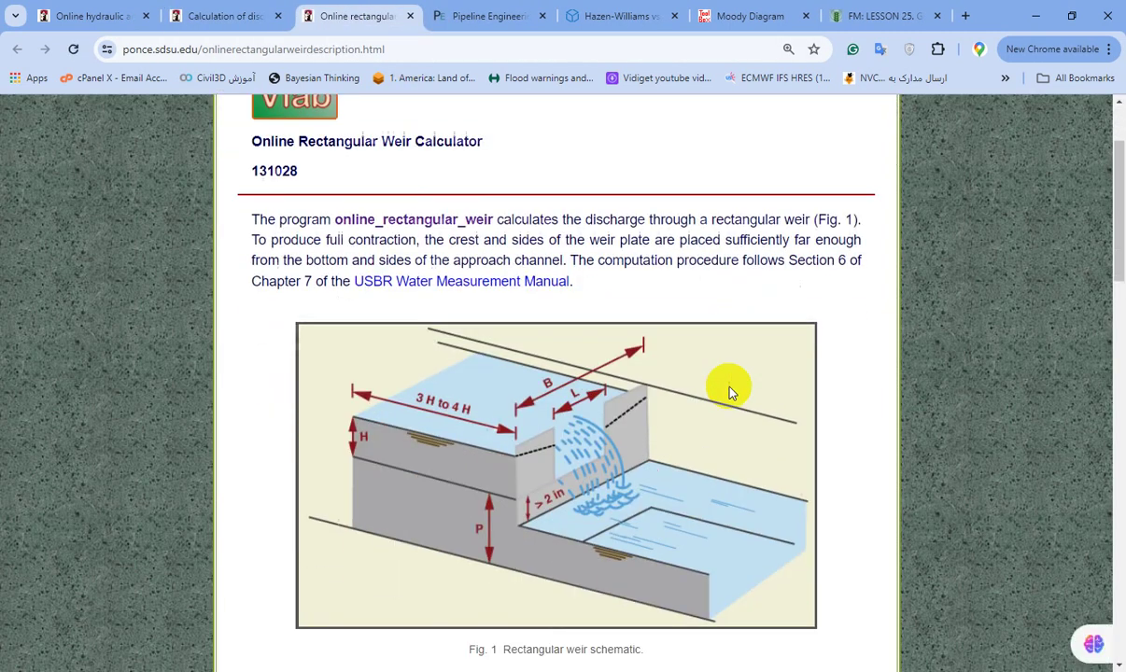
{"action": "scroll", "coordinate": [728, 392], "scroll_direction": "down", "scroll_amount": 1}
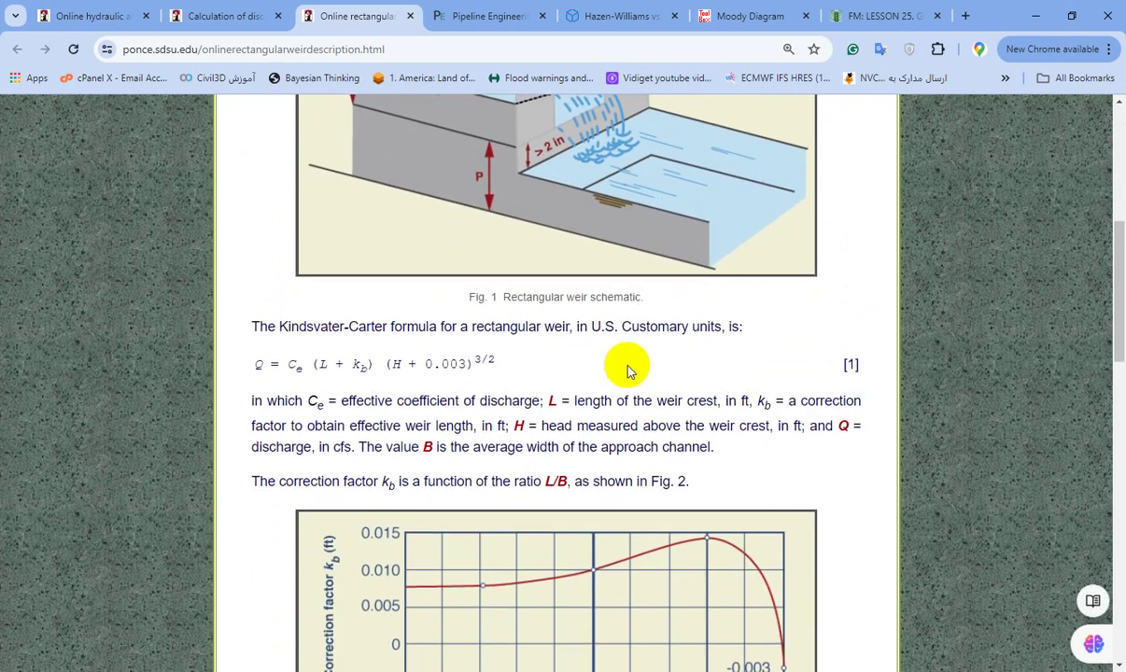
{"action": "scroll", "coordinate": [607, 360], "scroll_direction": "down", "scroll_amount": 1}
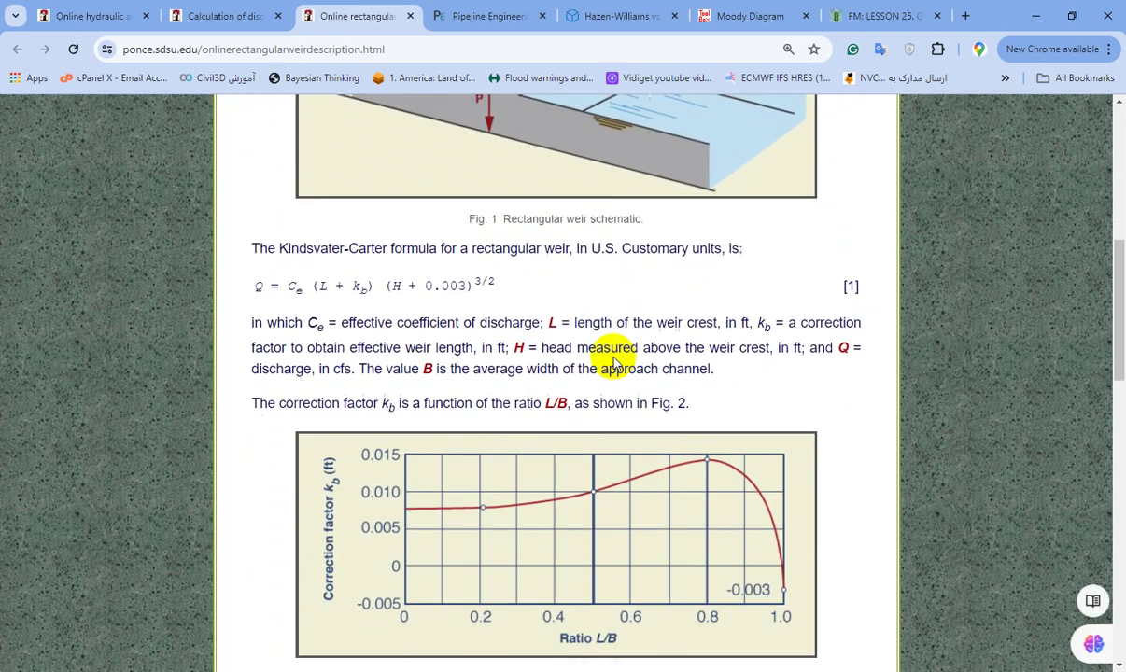
{"action": "scroll", "coordinate": [585, 345], "scroll_direction": "down", "scroll_amount": 1}
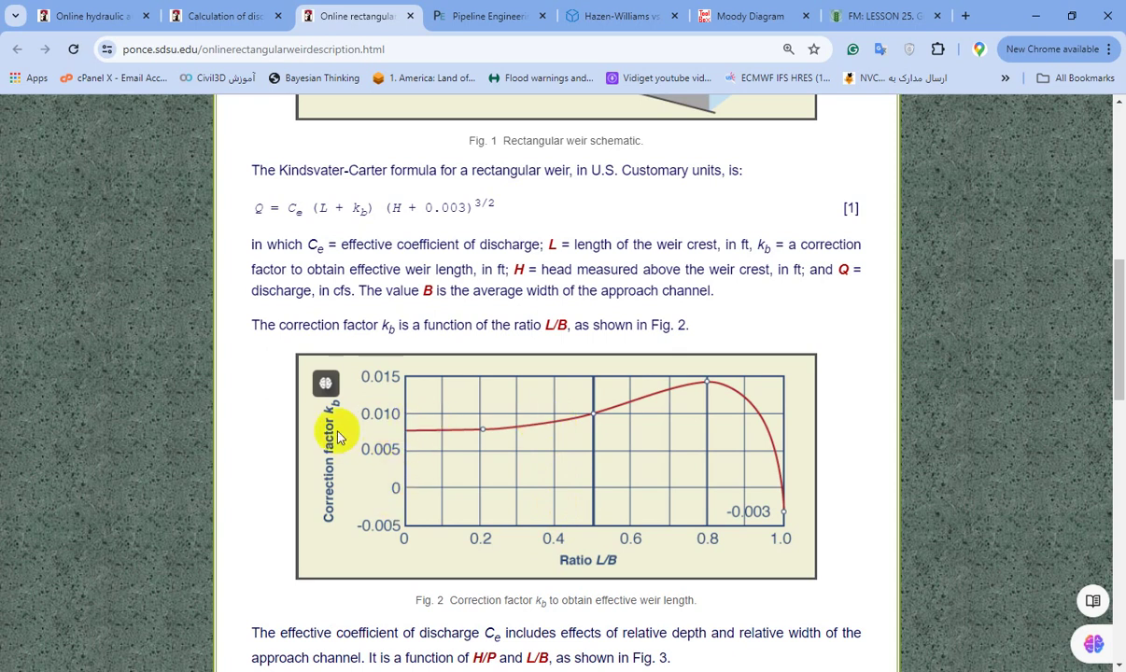
{"action": "scroll", "coordinate": [428, 453], "scroll_direction": "down", "scroll_amount": 5}
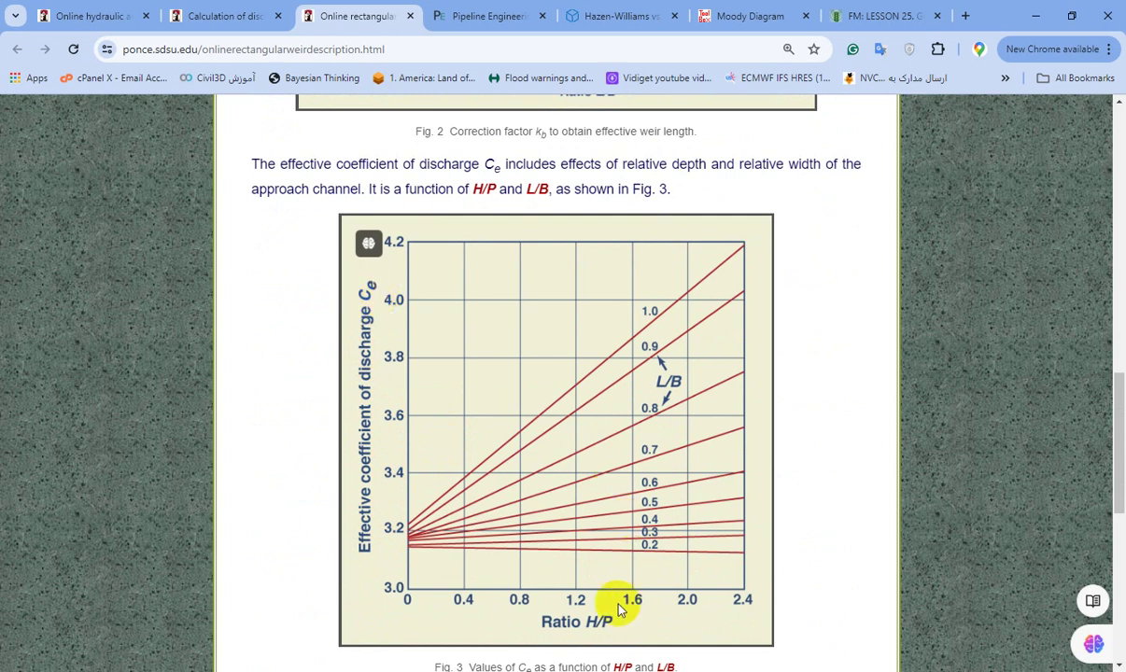
{"action": "scroll", "coordinate": [624, 596], "scroll_direction": "down", "scroll_amount": 1}
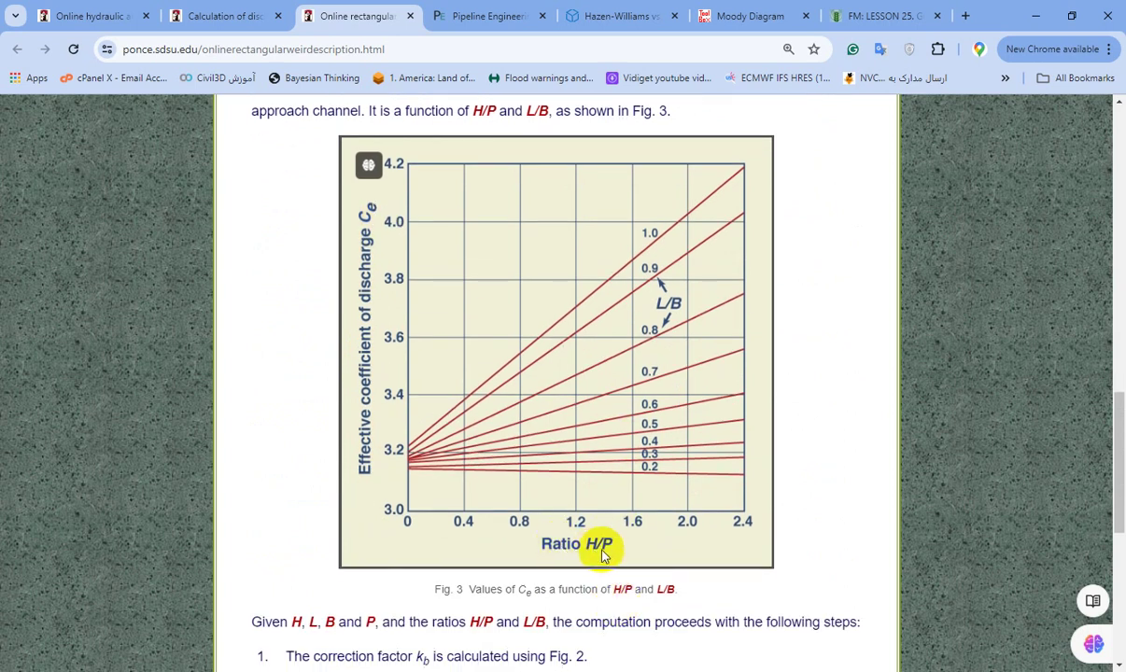